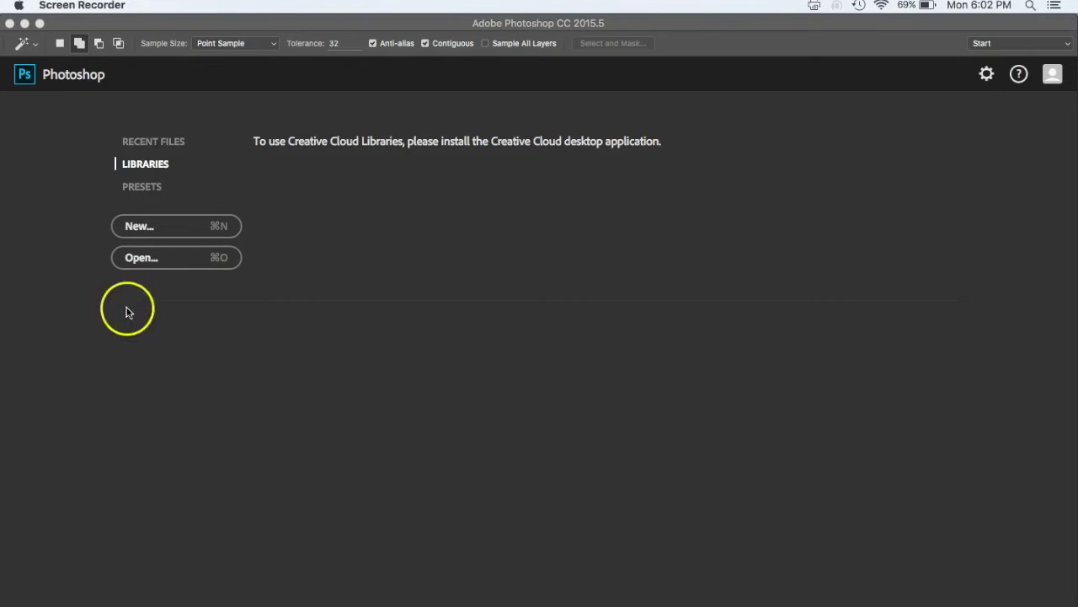
Step: Create a new transparent CMYK document 'Practice', 3000 × 3000 px at 300 ppi
{"action": "left_click", "coordinate": [355, 234]}
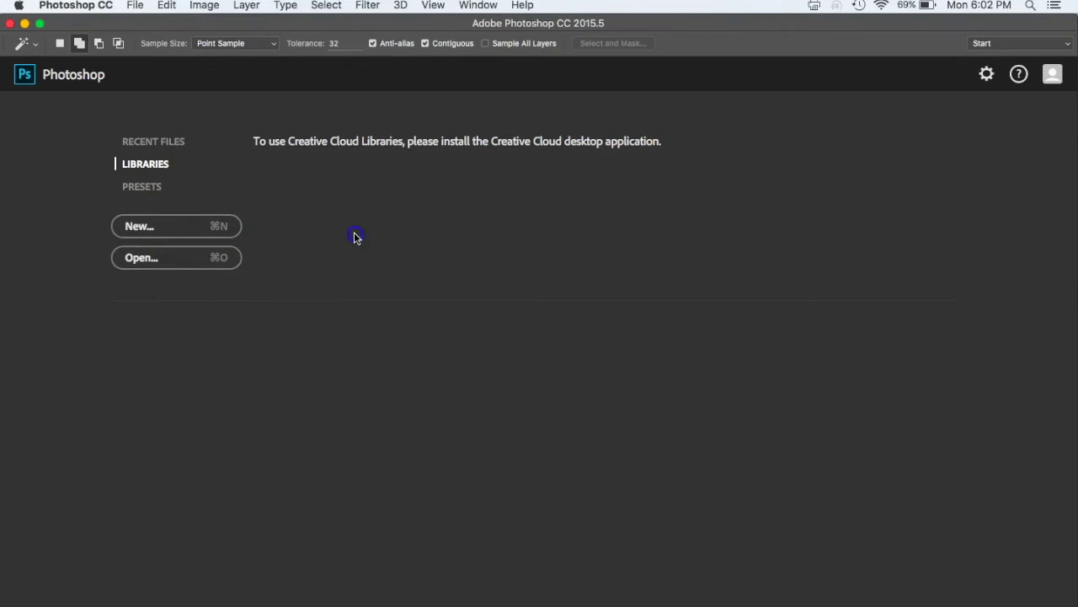
{"action": "left_click", "coordinate": [141, 229]}
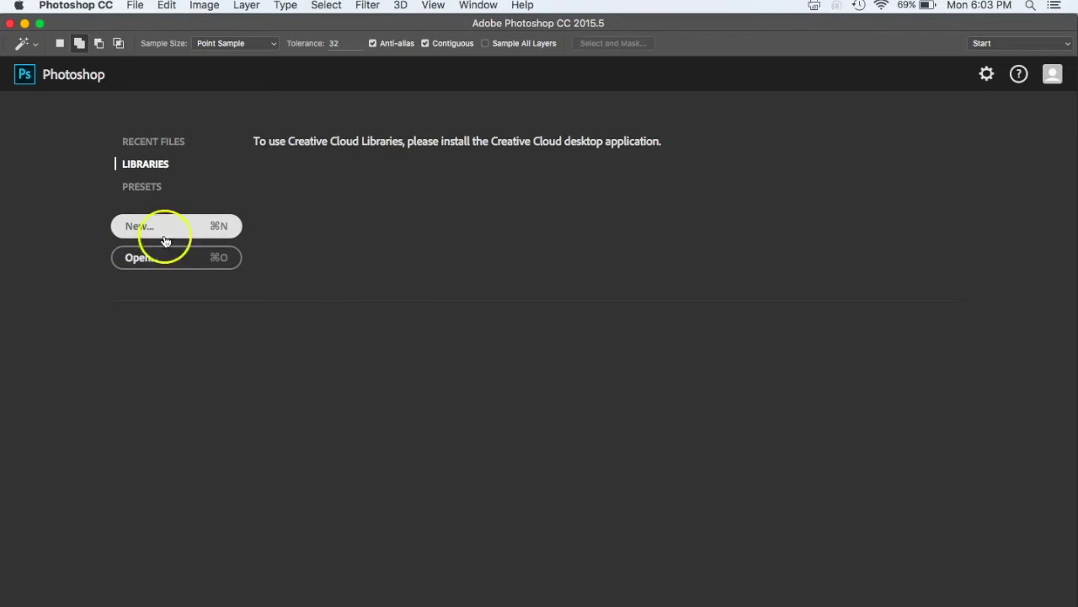
{"action": "left_click", "coordinate": [144, 229]}
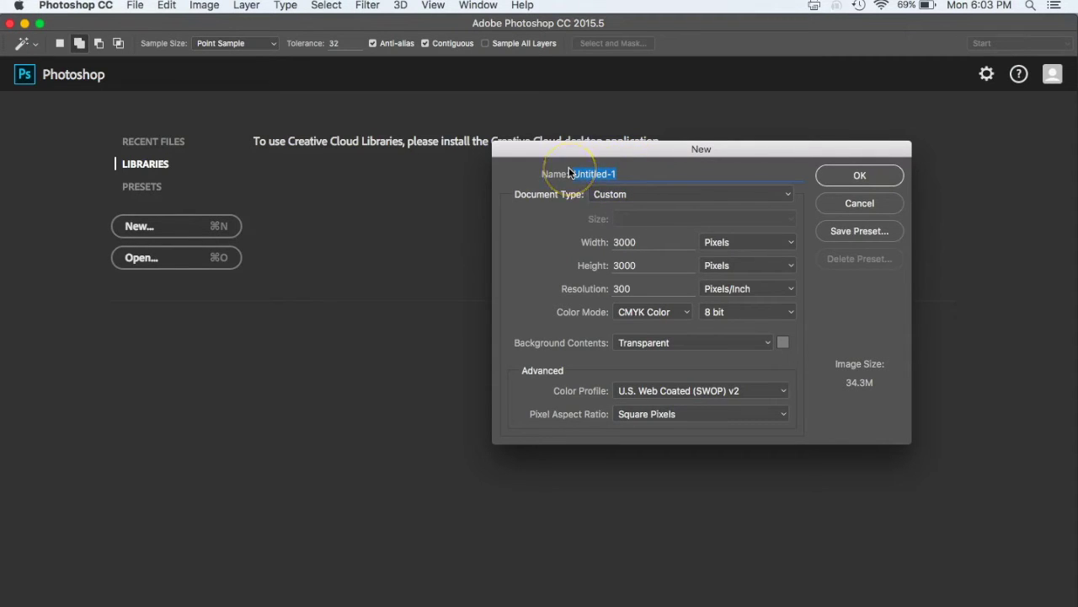
{"action": "type", "text": "Practice"}
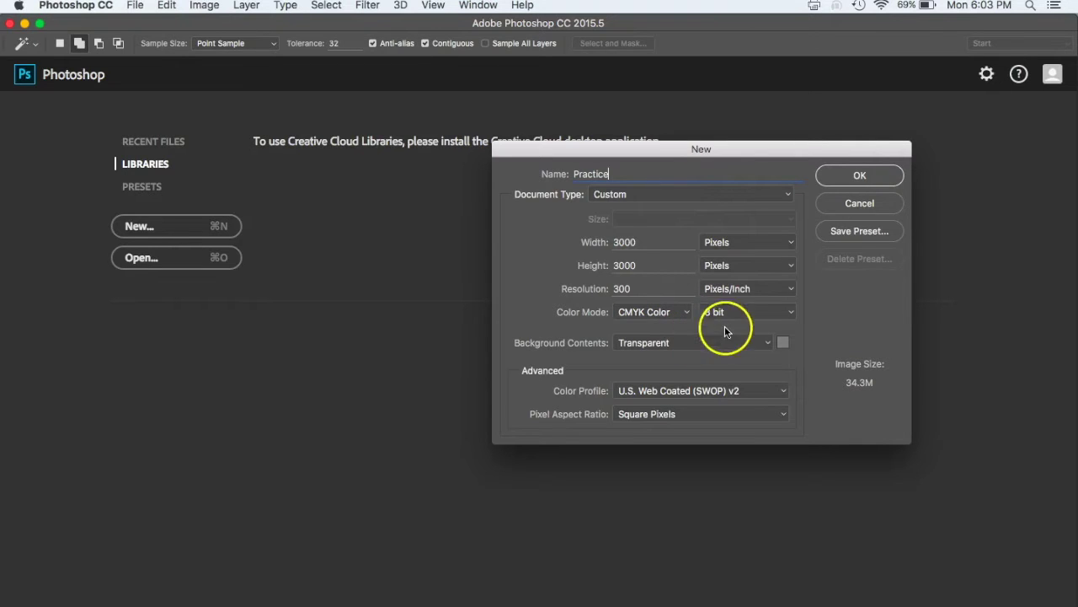
{"action": "left_click", "coordinate": [845, 178]}
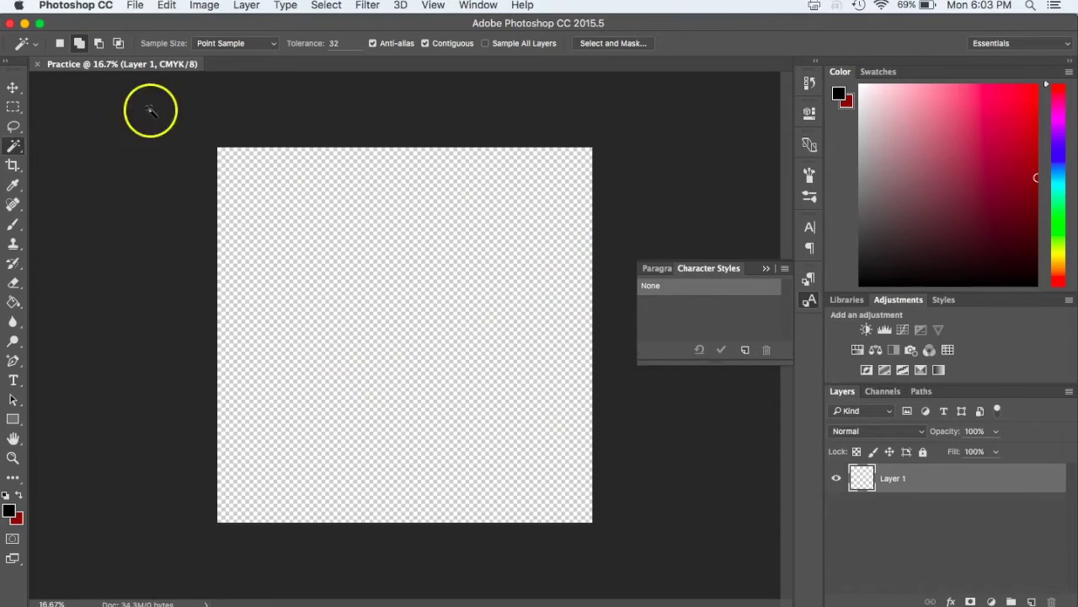
Step: Reset the Essentials workspace and collapse the floating Paragraph/Character Styles panel
{"action": "left_click", "coordinate": [1009, 47]}
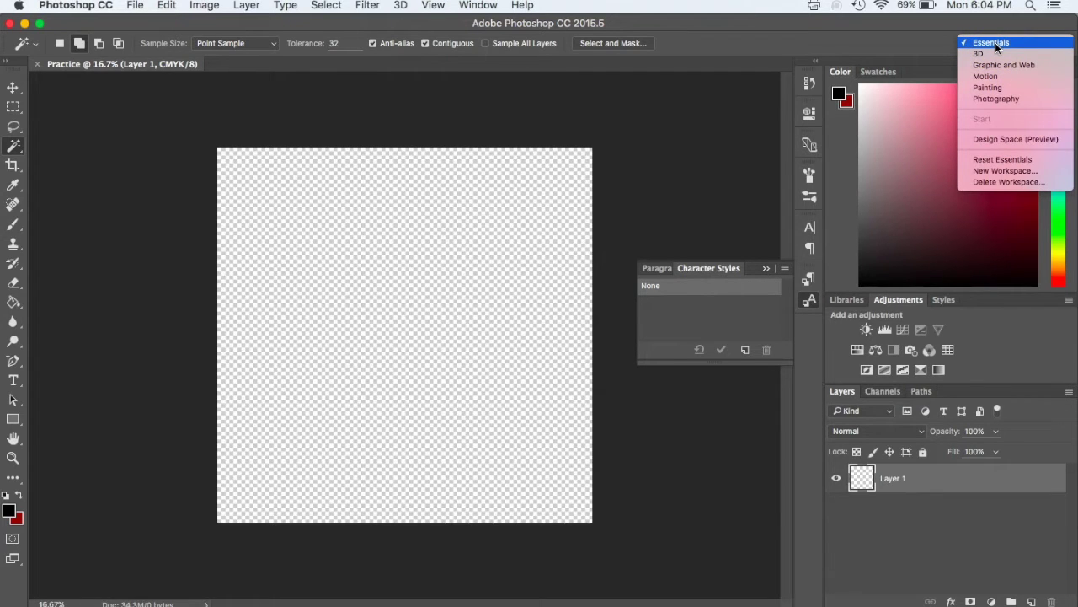
{"action": "left_click", "coordinate": [751, 48]}
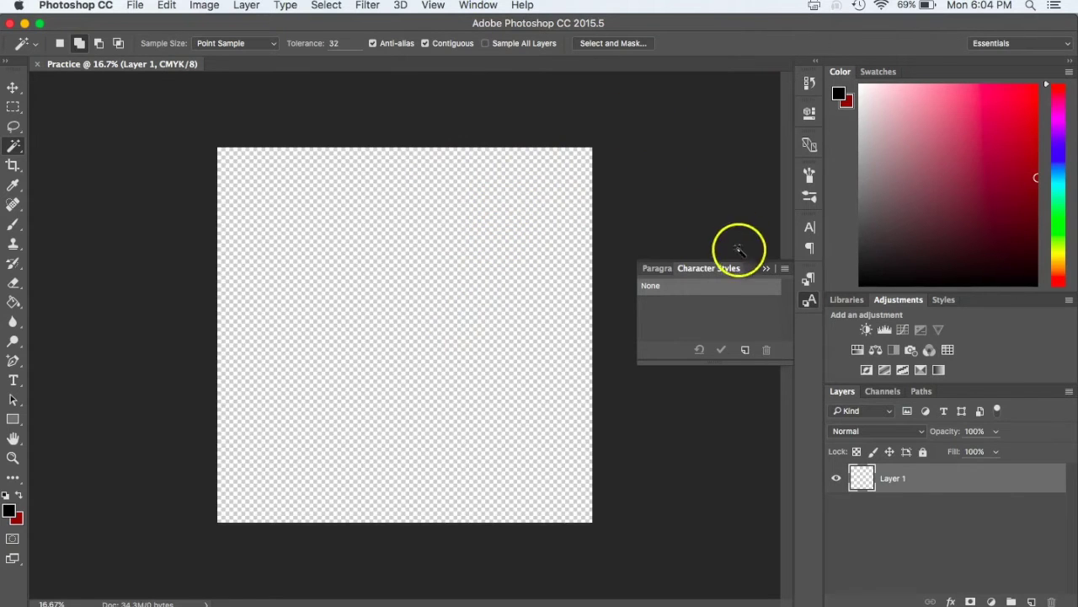
{"action": "left_click", "coordinate": [1005, 47]}
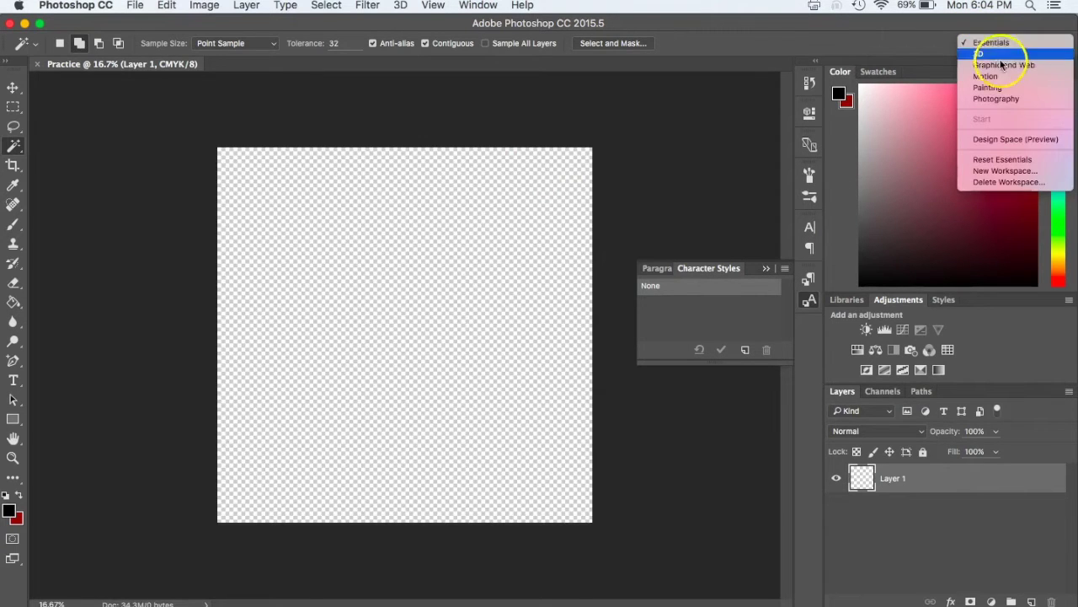
{"action": "left_click", "coordinate": [999, 160]}
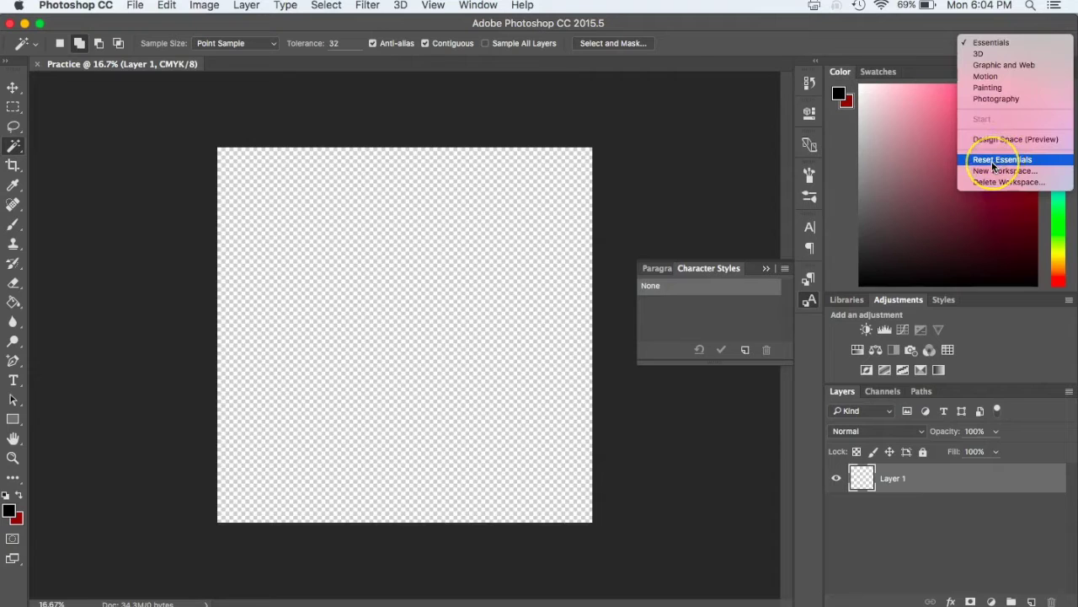
{"action": "left_click", "coordinate": [994, 160]}
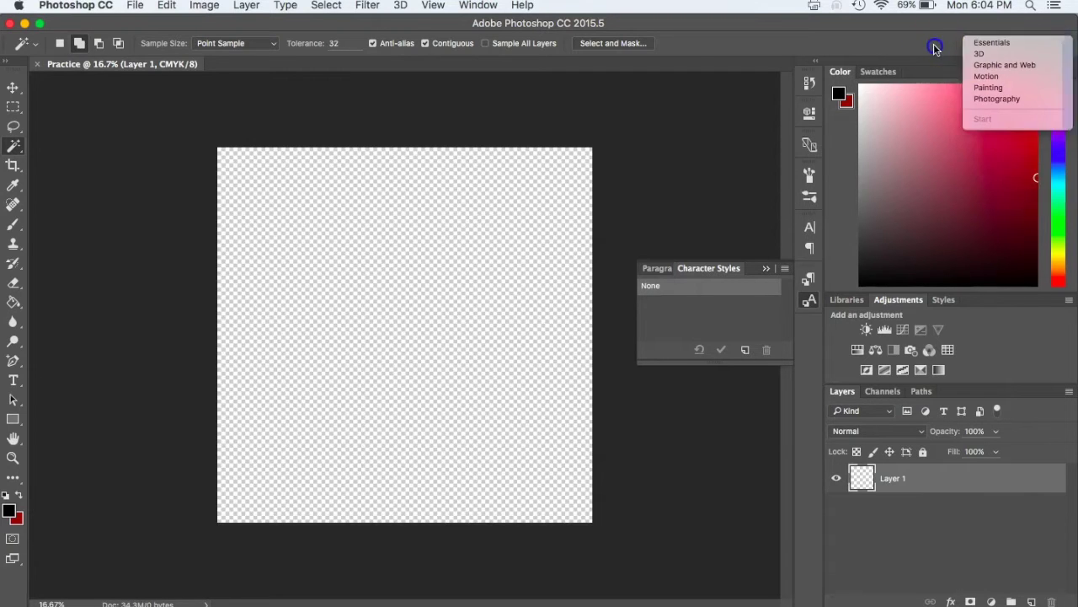
{"action": "left_click", "coordinate": [765, 268]}
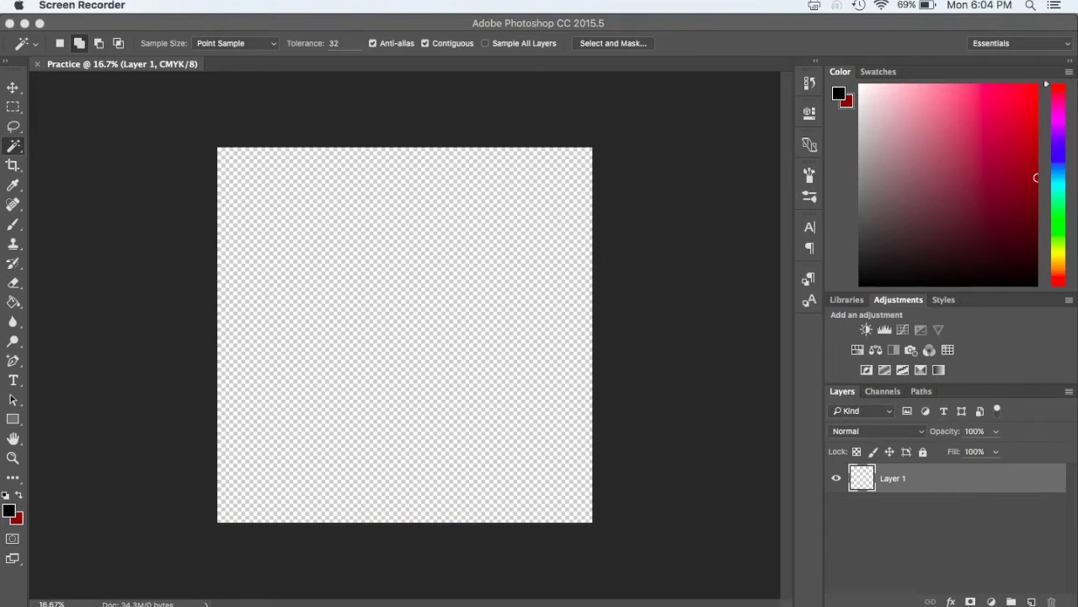
{"action": "left_click", "coordinate": [879, 426]}
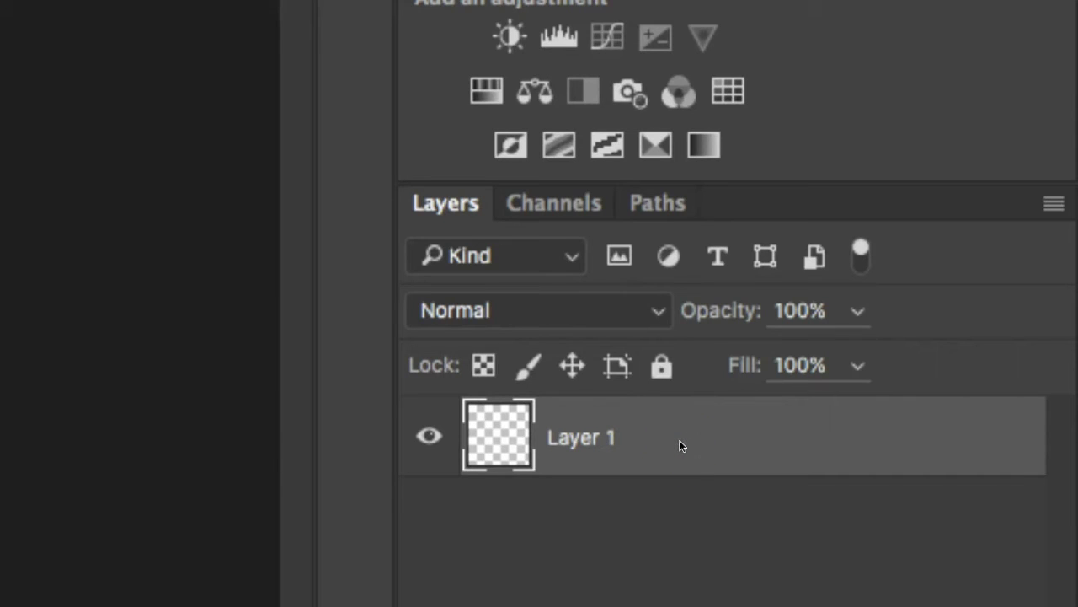
{"action": "left_click", "coordinate": [604, 449]}
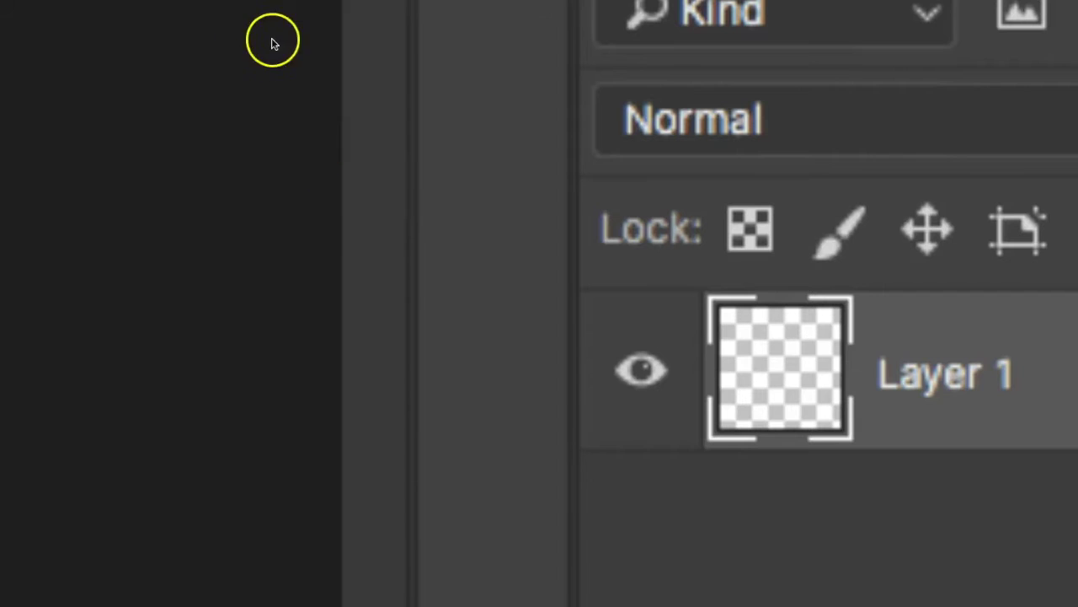
{"action": "left_click", "coordinate": [493, 269]}
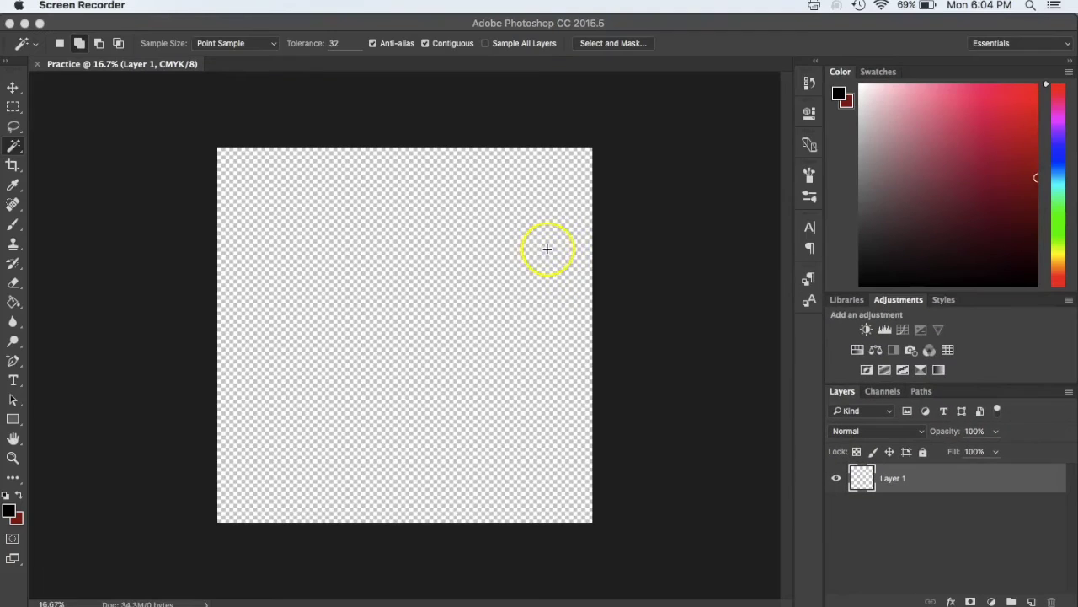
{"action": "left_click", "coordinate": [810, 84]}
{"action": "left_click", "coordinate": [810, 85]}
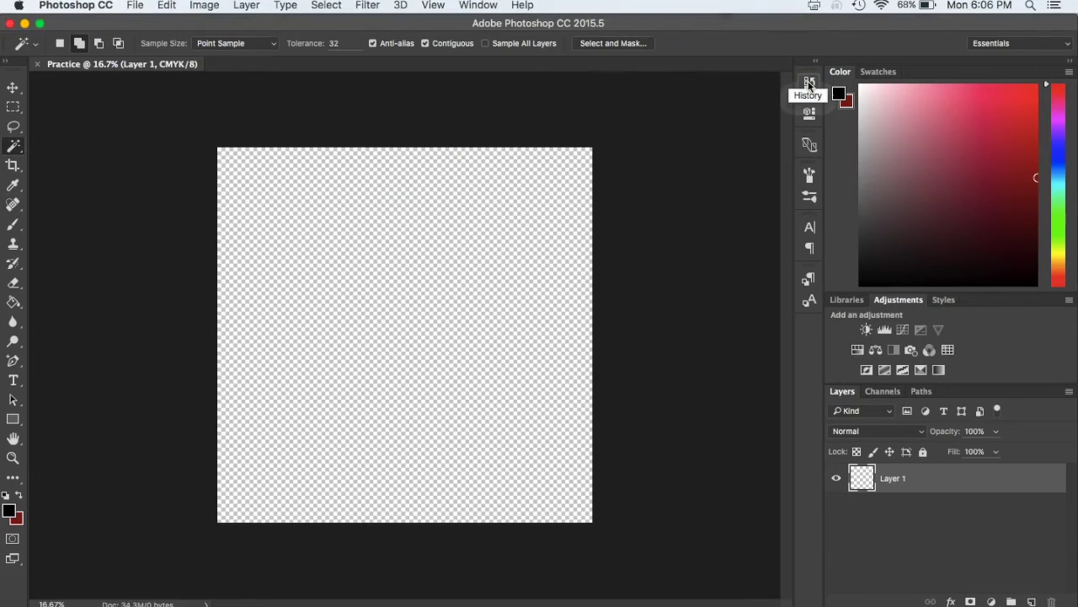
{"action": "left_click", "coordinate": [808, 85]}
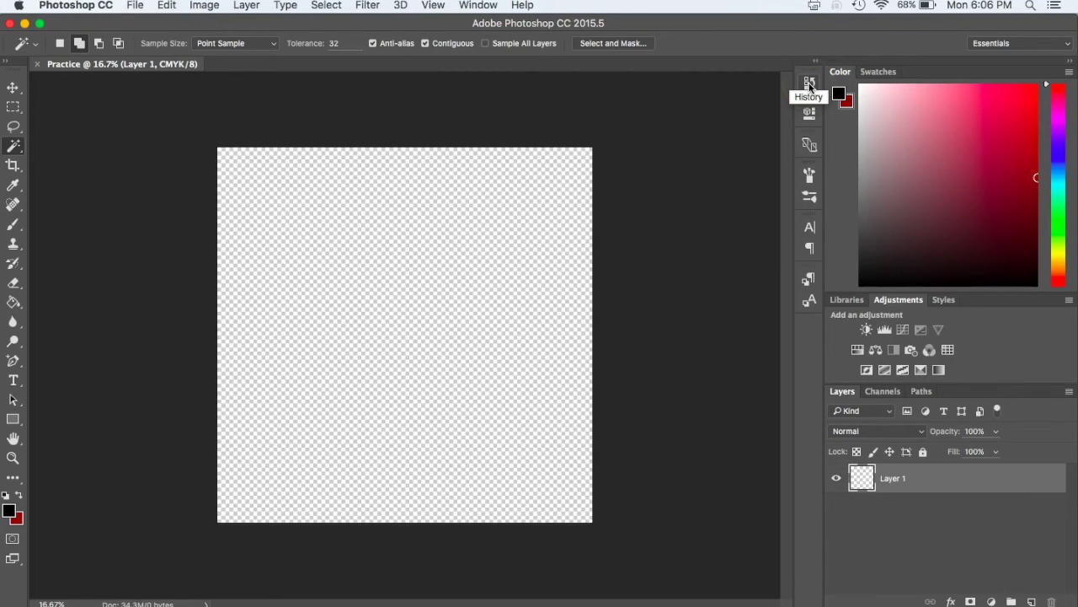
{"action": "left_click", "coordinate": [809, 85]}
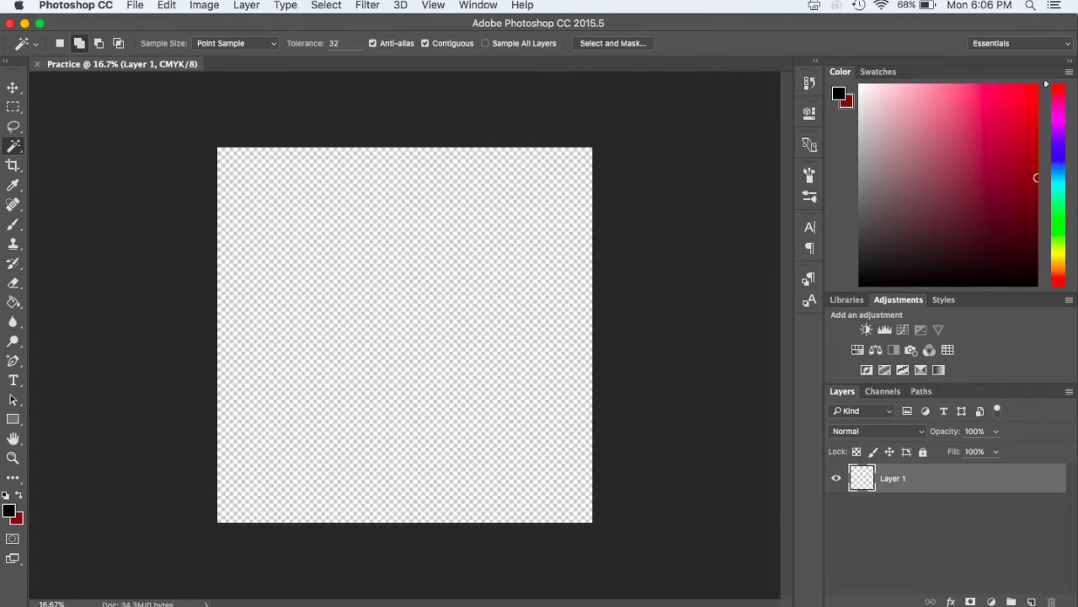
{"action": "left_click", "coordinate": [167, 5]}
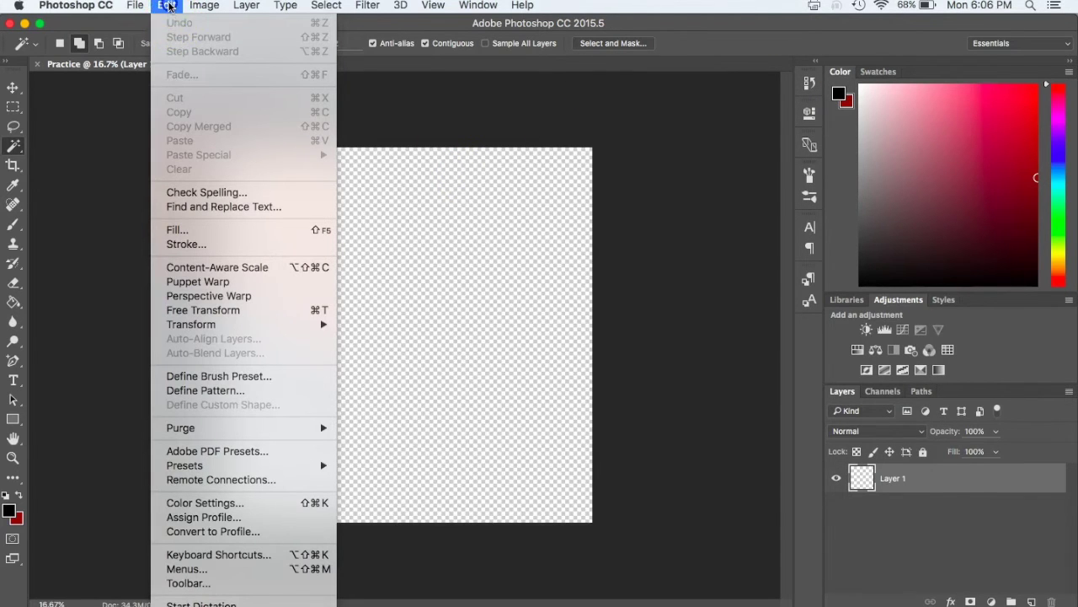
{"action": "left_click", "coordinate": [168, 6]}
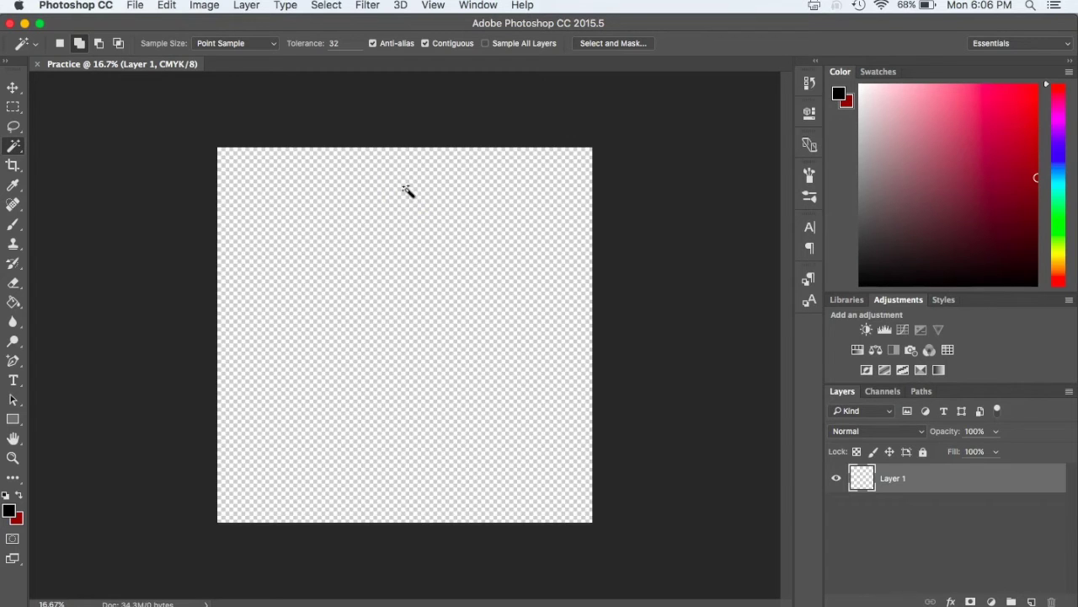
{"action": "left_click", "coordinate": [809, 82]}
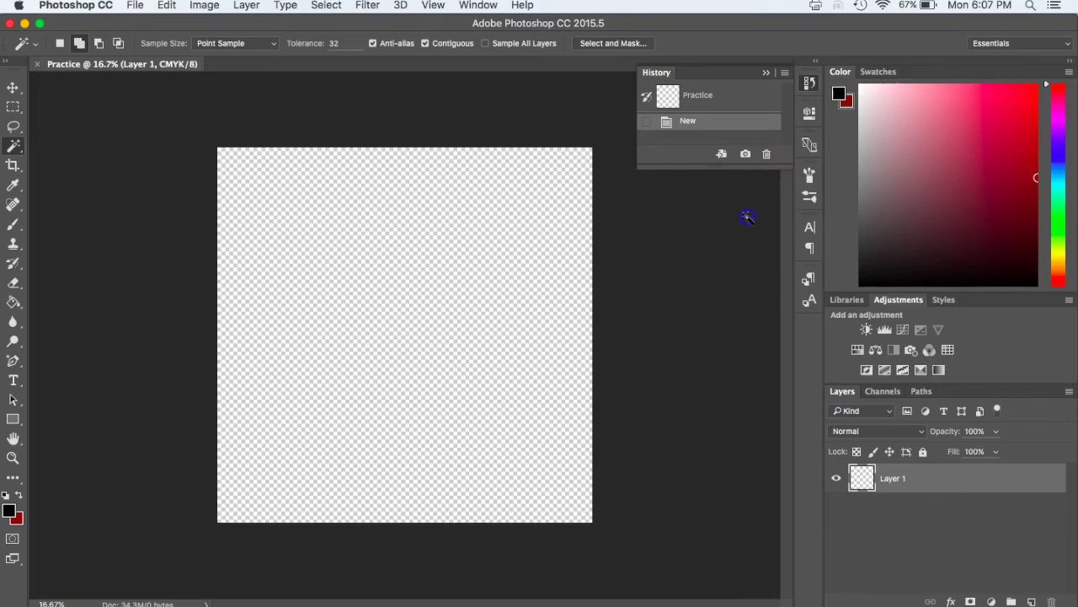
{"action": "left_click", "coordinate": [765, 73]}
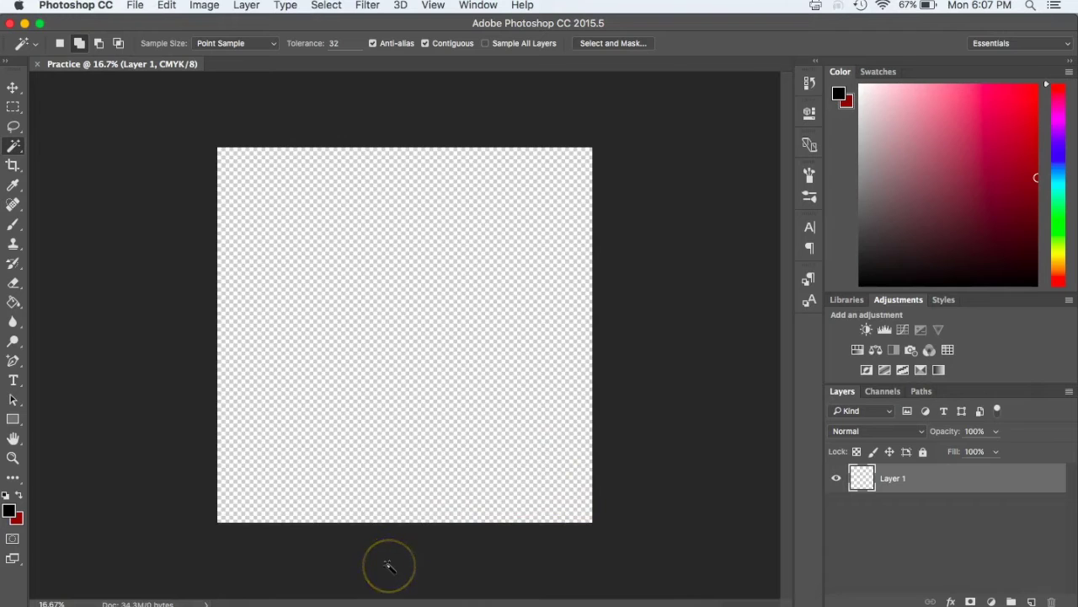
{"action": "mouse_move", "coordinate": [447, 556]}
{"action": "left_mouse_down"}
{"action": "mouse_move", "coordinate": [479, 548]}
{"action": "mouse_move", "coordinate": [564, 568]}
{"action": "mouse_move", "coordinate": [606, 556]}
{"action": "mouse_move", "coordinate": [625, 581]}
{"action": "left_mouse_up"}
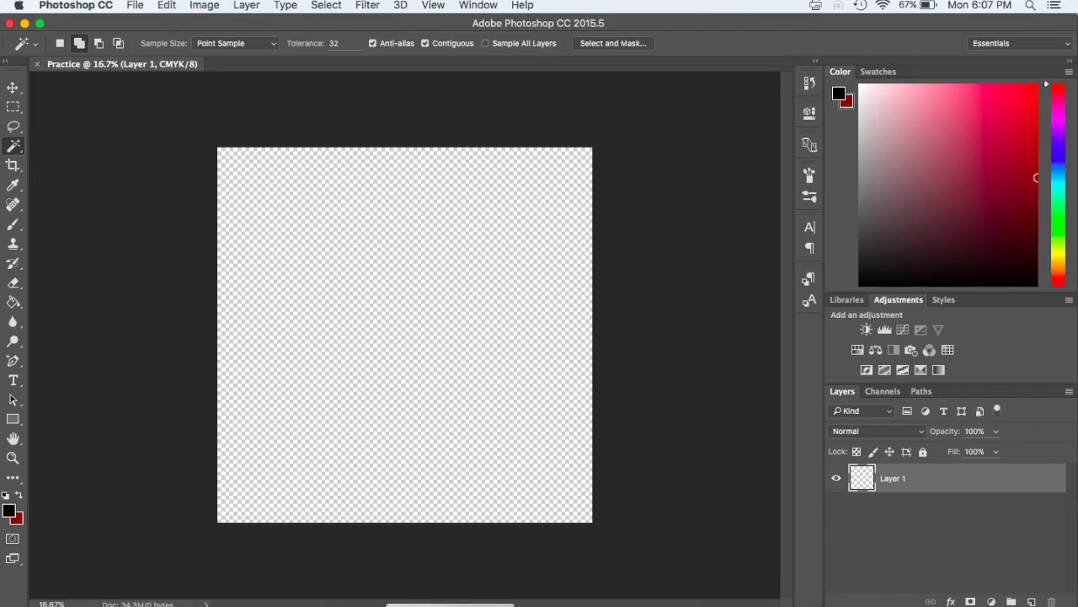
Step: Open the full-size flying-bird picture on the tutorial page in Chrome
{"action": "left_click", "coordinate": [197, 602]}
{"action": "left_click", "coordinate": [544, 373]}
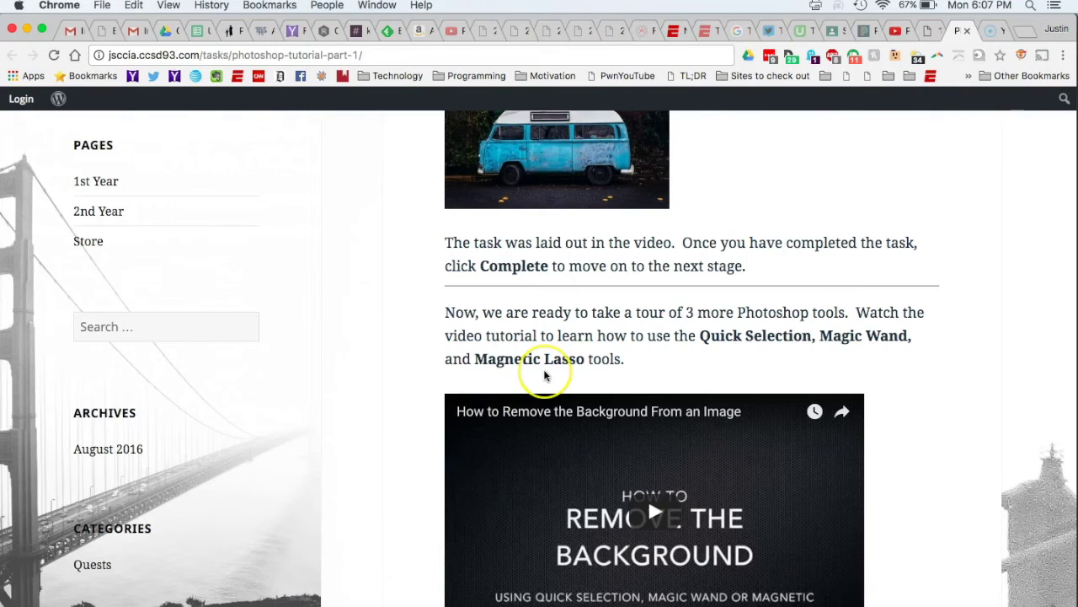
{"action": "scroll", "coordinate": [543, 370], "scroll_direction": "up", "scroll_amount": 7}
{"action": "scroll", "coordinate": [543, 371], "scroll_direction": "down", "scroll_amount": 2}
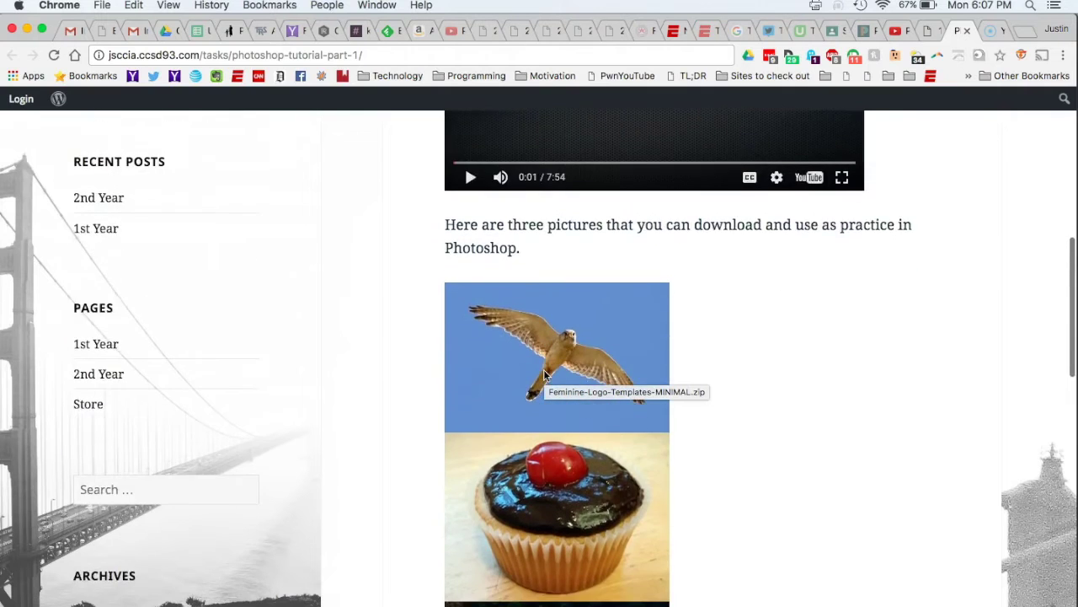
{"action": "scroll", "coordinate": [543, 375], "scroll_direction": "down", "scroll_amount": 1}
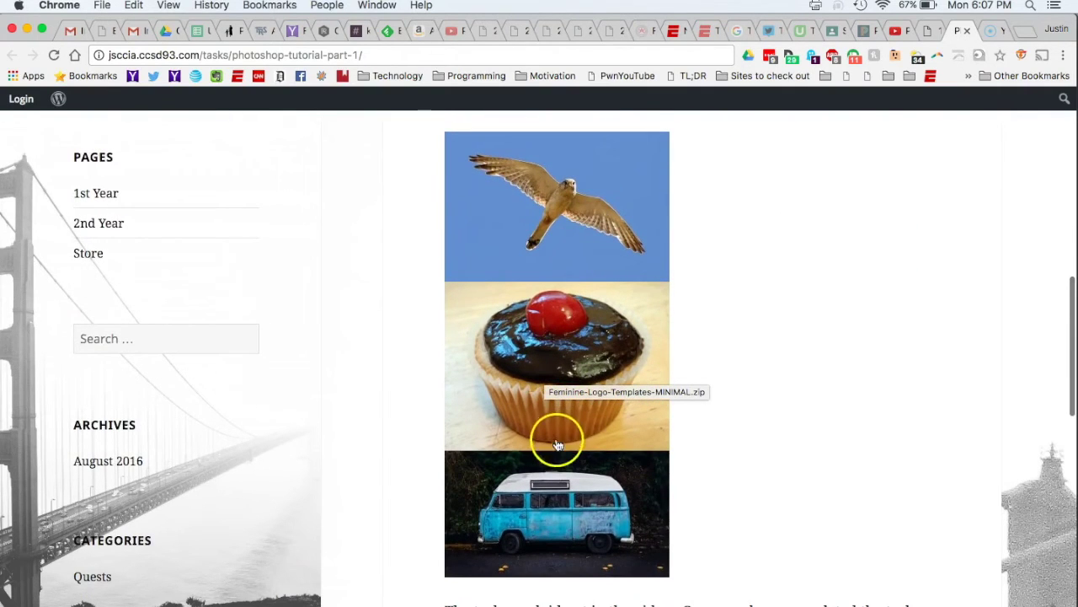
{"action": "left_click", "coordinate": [555, 177]}
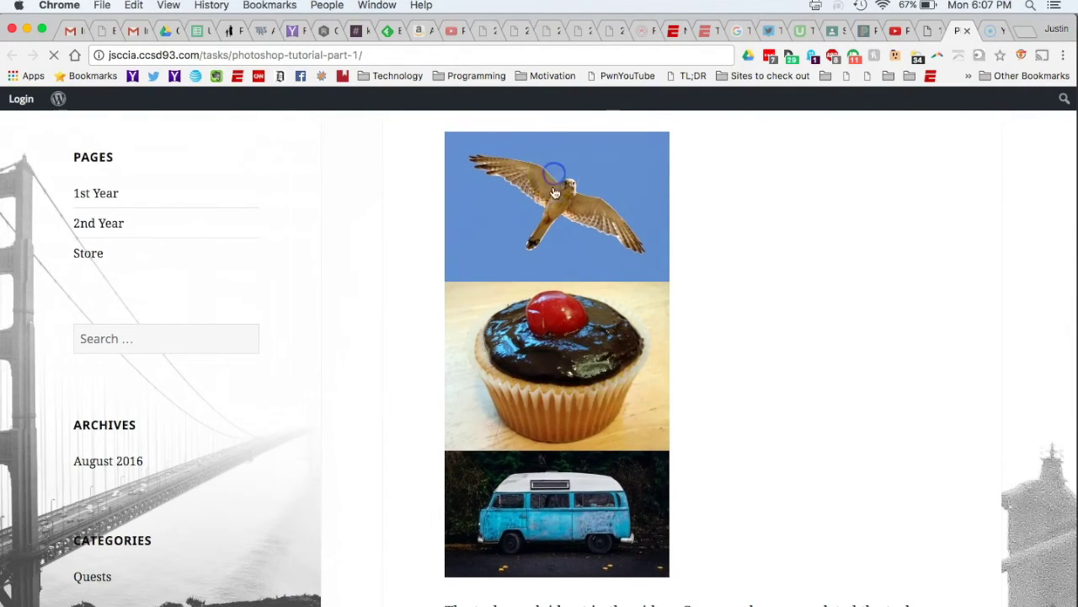
{"action": "left_click", "coordinate": [539, 238]}
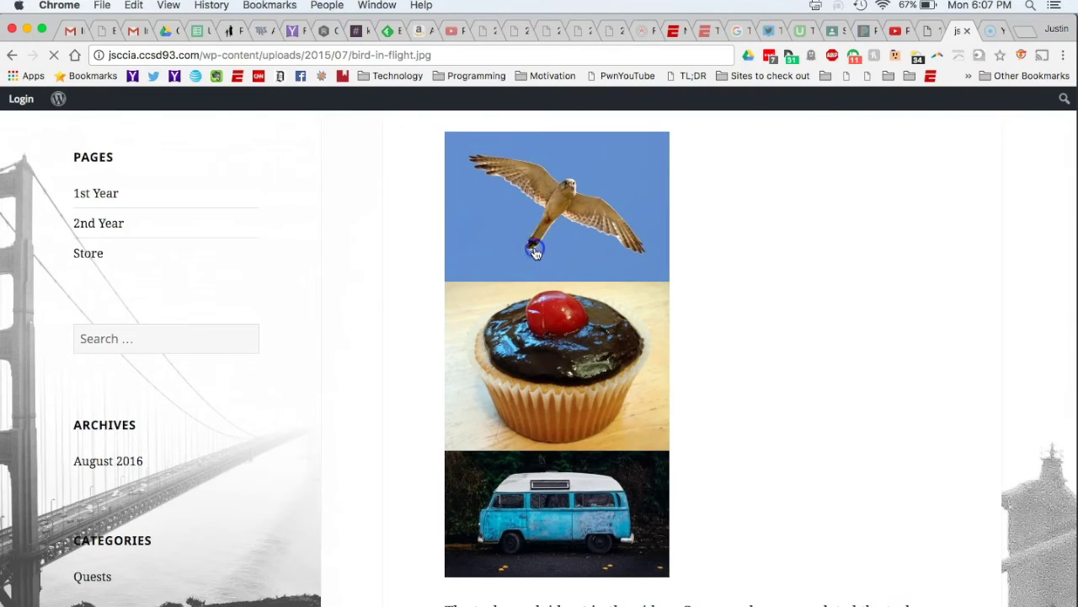
{"action": "left_click", "coordinate": [557, 225]}
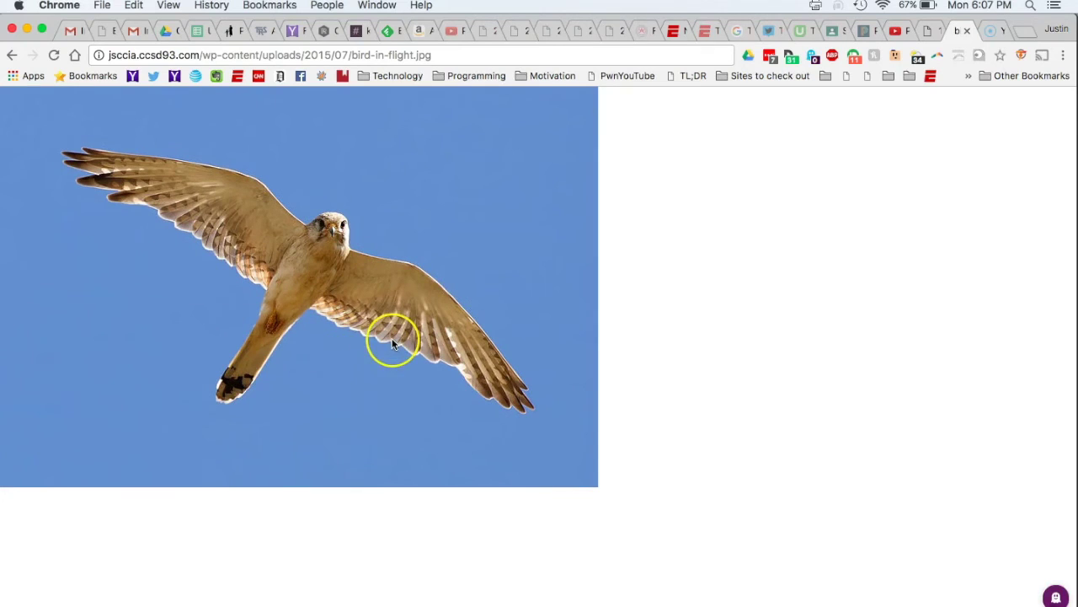
Step: Save the bird image to the Desktop as 'bird' and return to Photoshop
{"action": "right_click", "coordinate": [391, 338]}
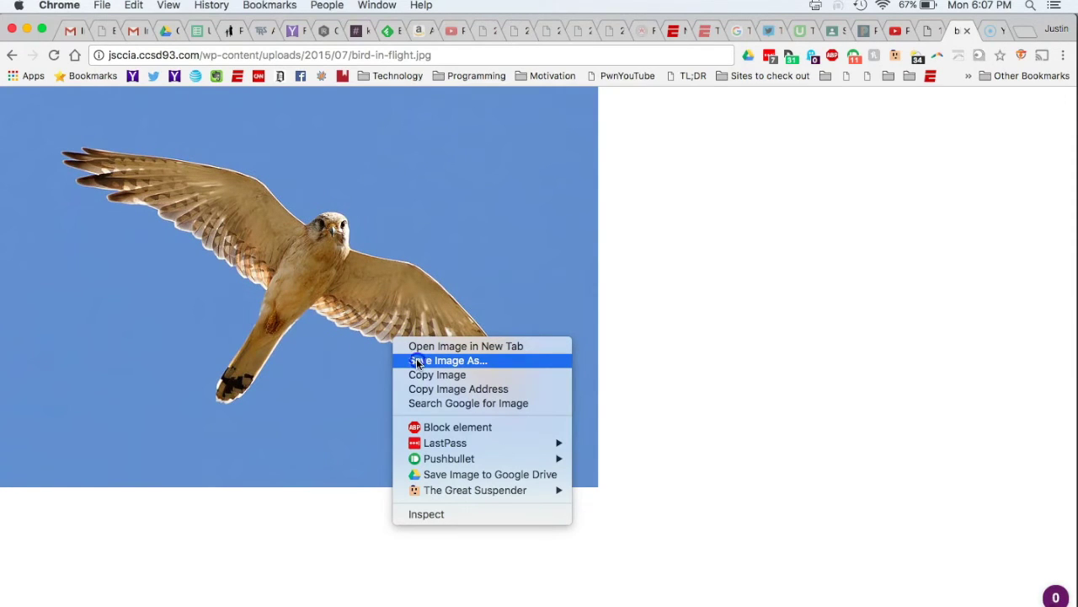
{"action": "left_click", "coordinate": [416, 361]}
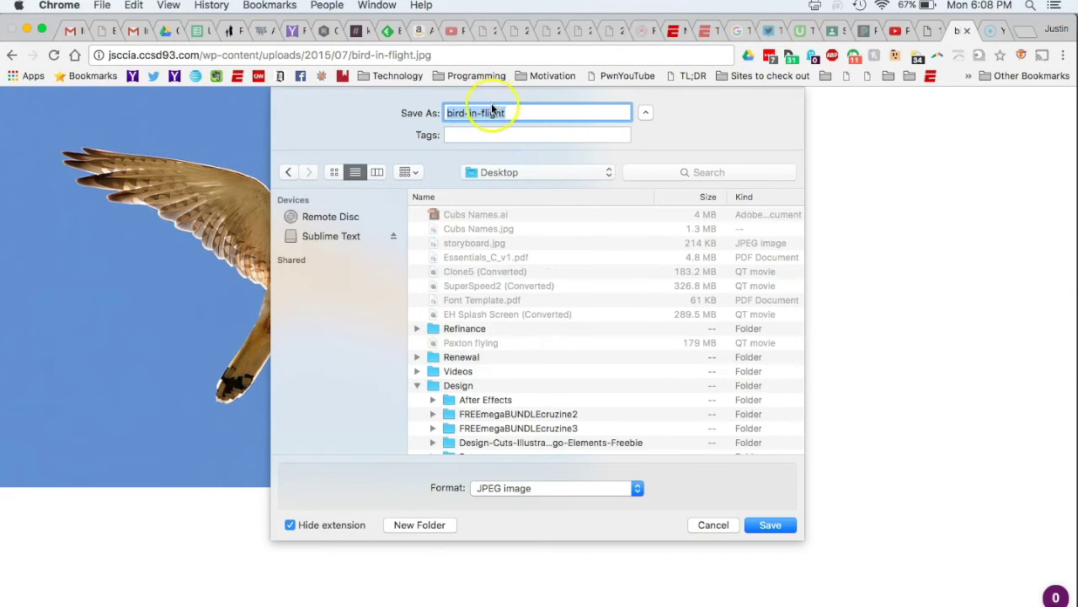
{"action": "type", "text": "bird"}
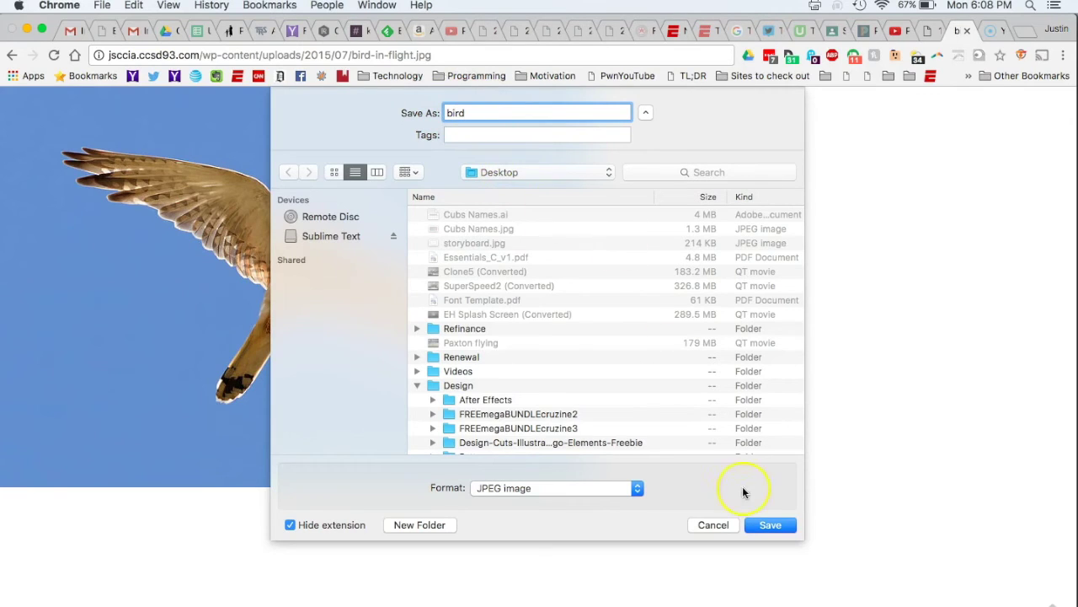
{"action": "left_click", "coordinate": [769, 528]}
{"action": "left_click", "coordinate": [769, 528]}
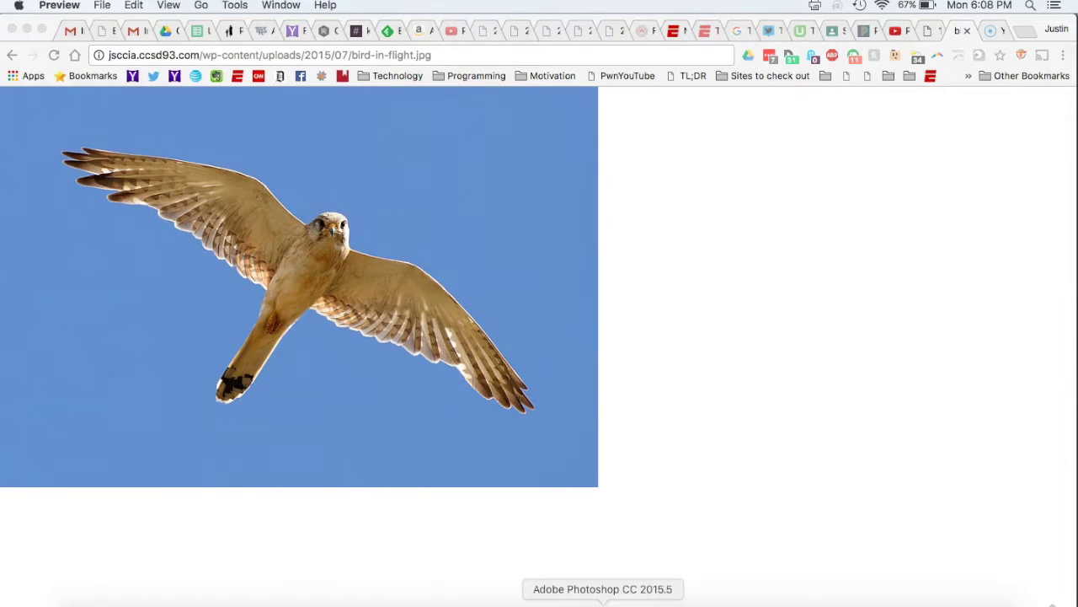
{"action": "left_click", "coordinate": [602, 598]}
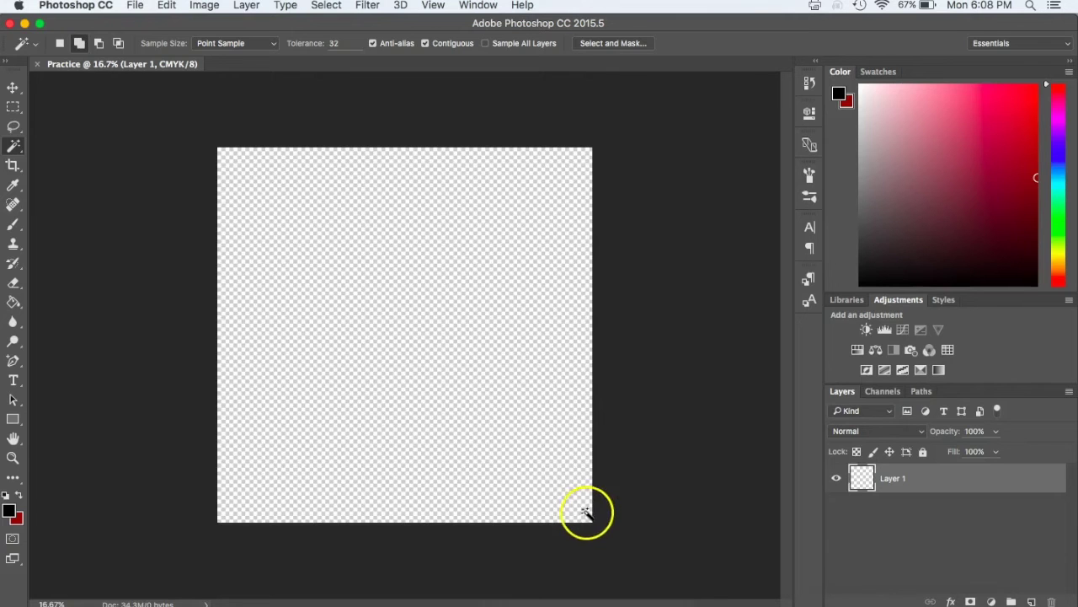
{"action": "left_click", "coordinate": [136, 6]}
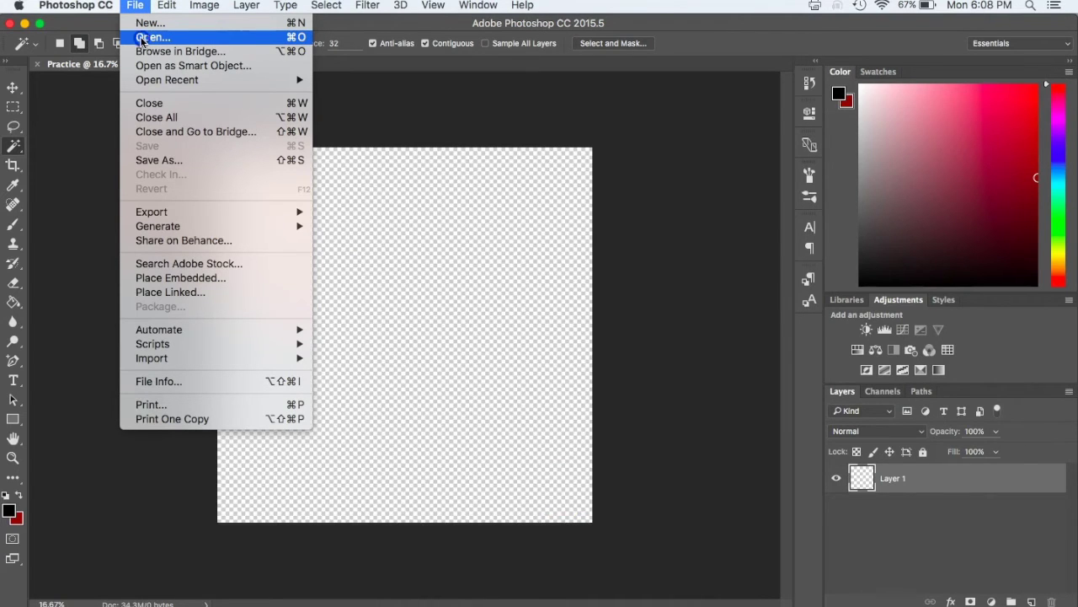
Step: Open bird.jpg from the Desktop as a new document beside Practice
{"action": "left_click", "coordinate": [141, 38]}
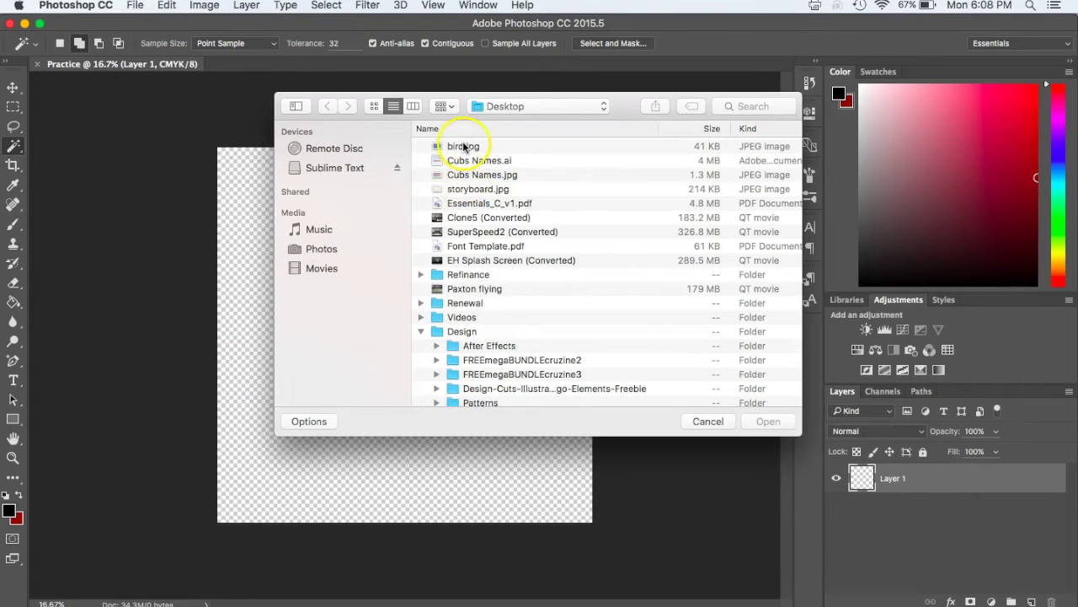
{"action": "left_click", "coordinate": [464, 146]}
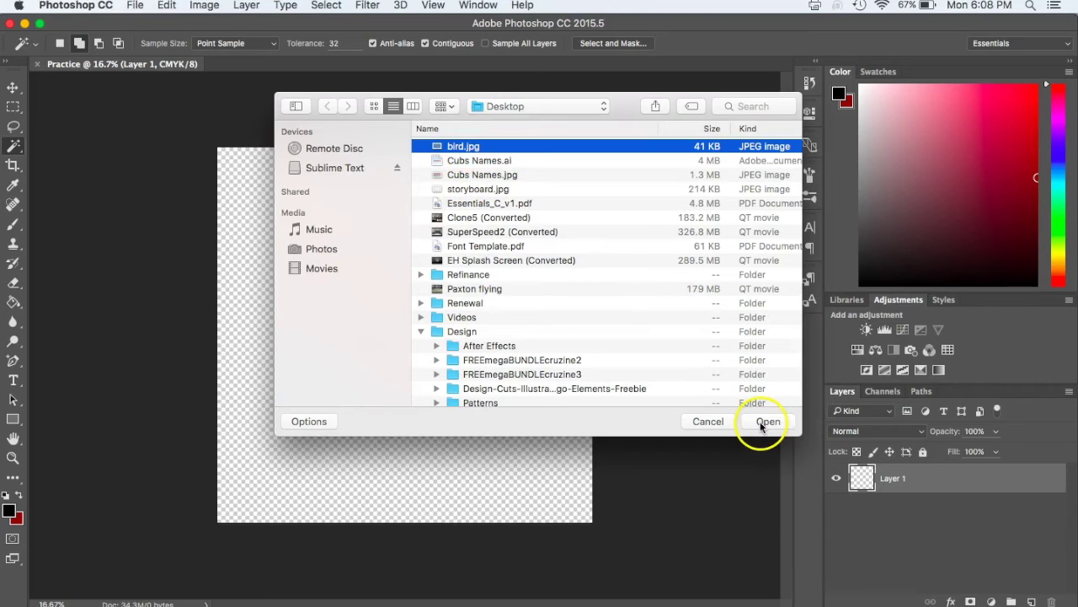
{"action": "left_click", "coordinate": [761, 426]}
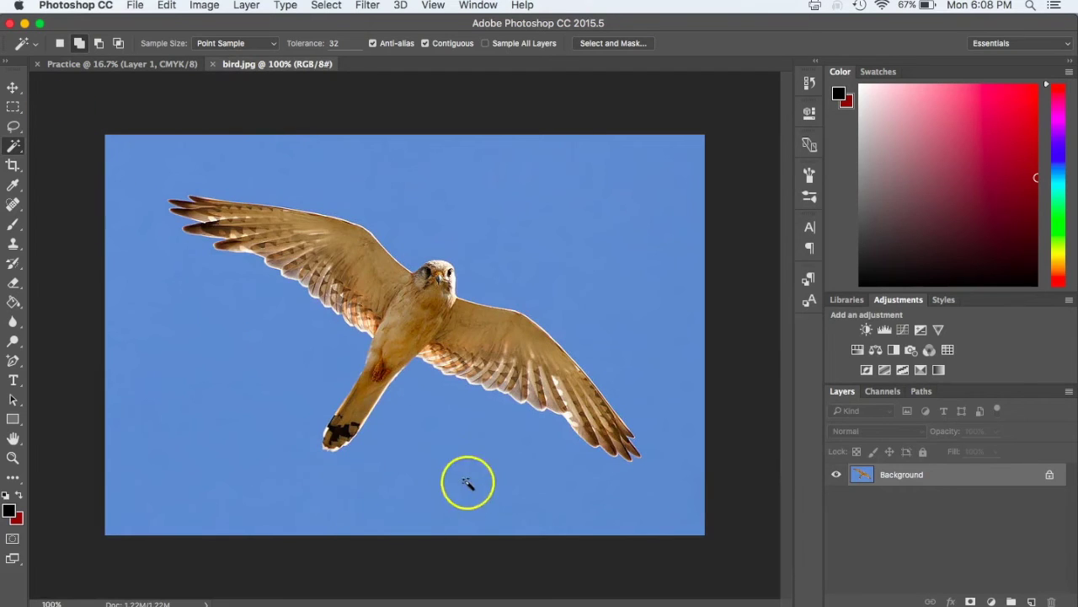
Step: Unlock the Background layer into Layer 0 and drag the bird photo with the Move tool
{"action": "left_click", "coordinate": [12, 89]}
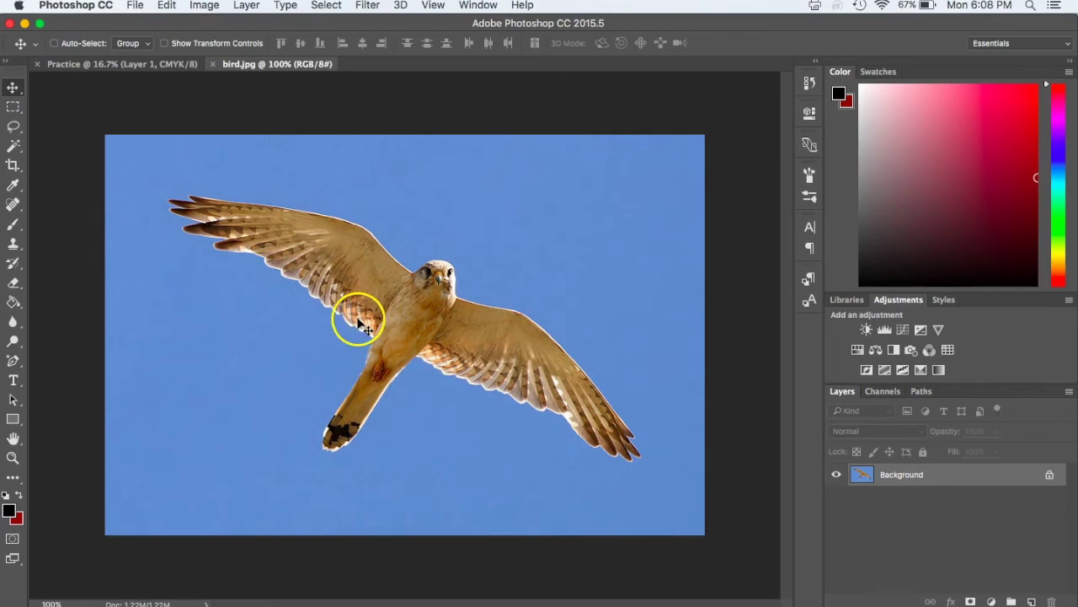
{"action": "left_click_drag", "start_coordinate": [406, 316], "coordinate": [539, 278]}
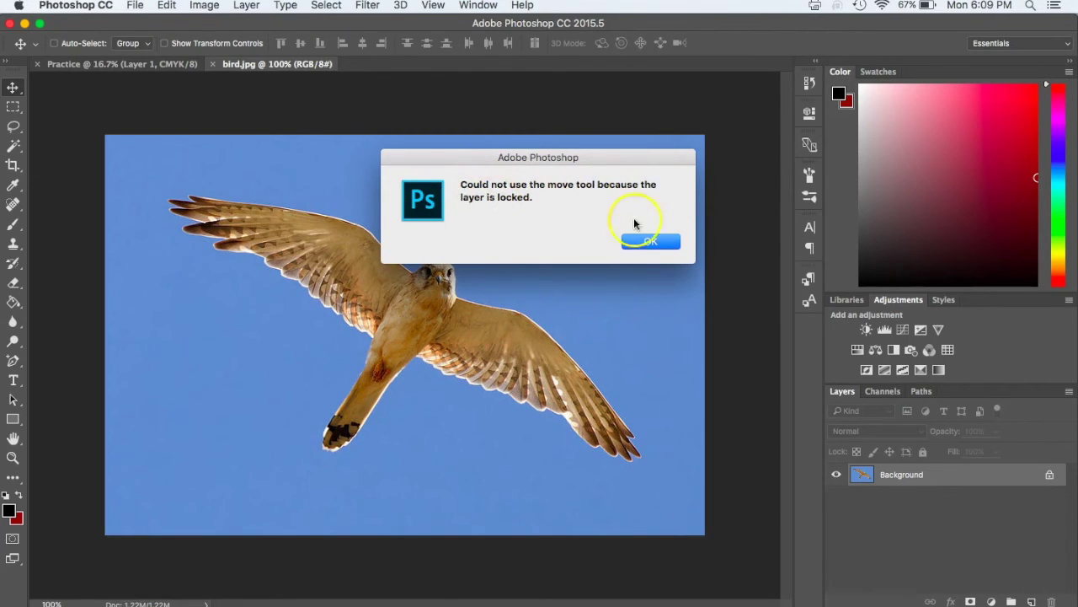
{"action": "left_click", "coordinate": [650, 241]}
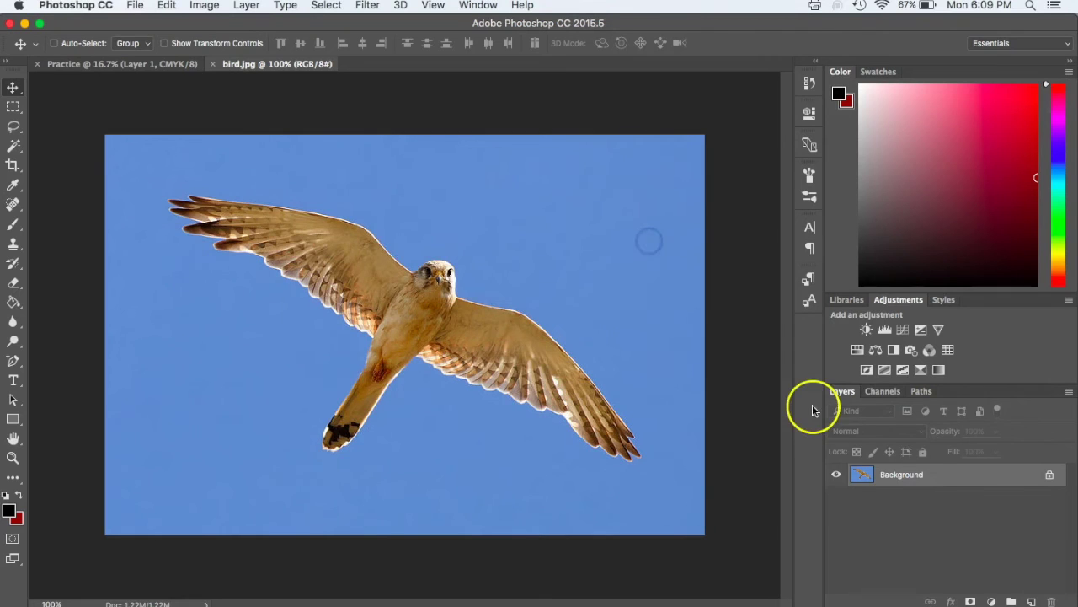
{"action": "left_click", "coordinate": [1050, 477]}
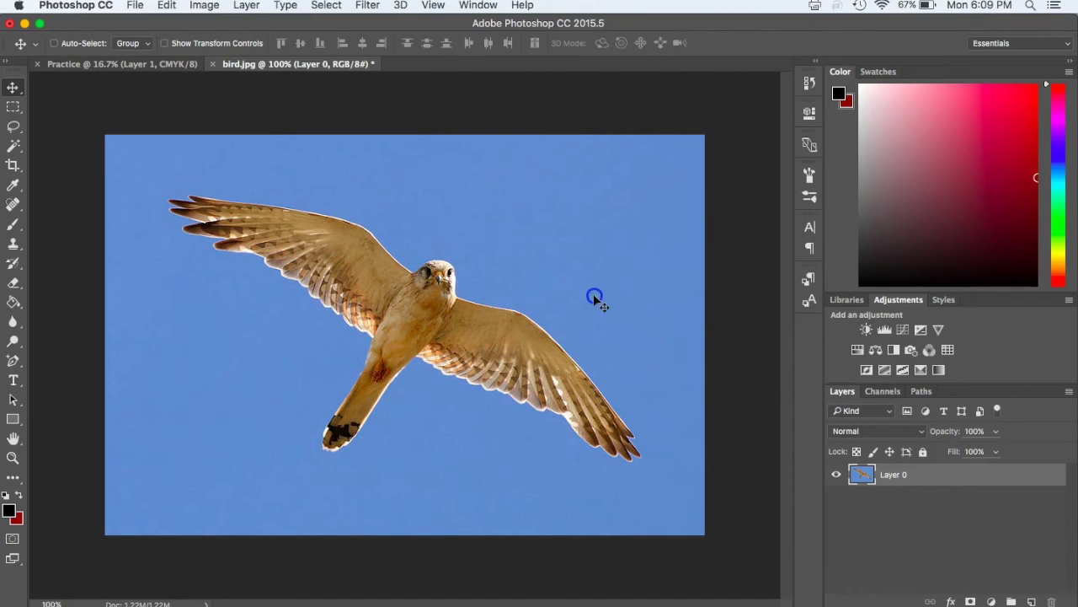
{"action": "mouse_move", "coordinate": [592, 296]}
{"action": "left_mouse_down"}
{"action": "mouse_move", "coordinate": [624, 334]}
{"action": "mouse_move", "coordinate": [621, 244]}
{"action": "mouse_move", "coordinate": [605, 345]}
{"action": "mouse_move", "coordinate": [631, 257]}
{"action": "mouse_move", "coordinate": [575, 281]}
{"action": "mouse_move", "coordinate": [606, 292]}
{"action": "mouse_move", "coordinate": [595, 301]}
{"action": "left_mouse_up"}
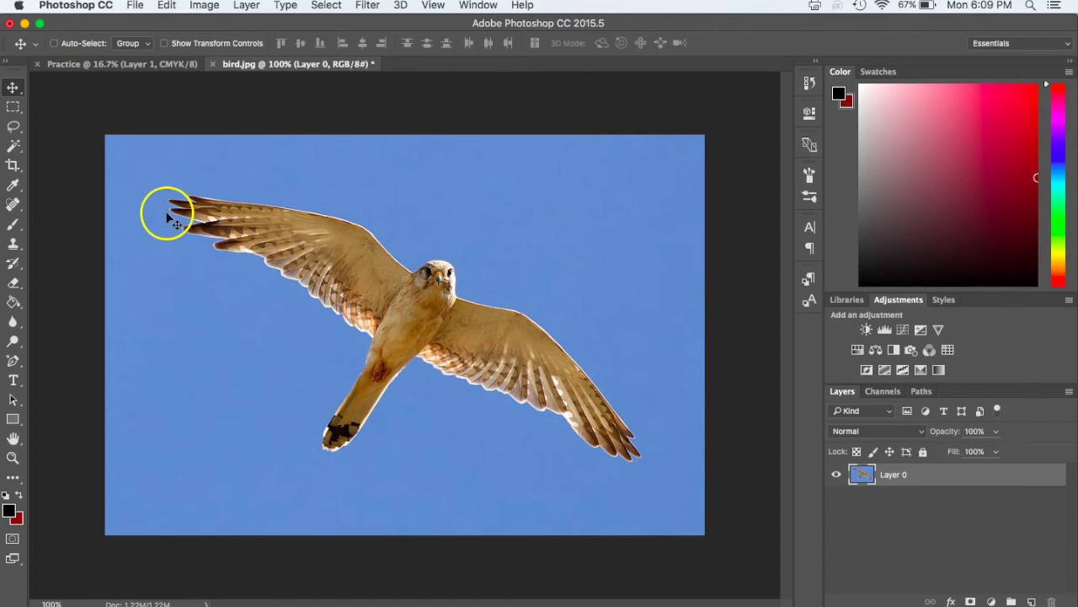
Step: Zoom in on the bird's head and beak up to 600%
{"action": "left_click", "coordinate": [12, 458]}
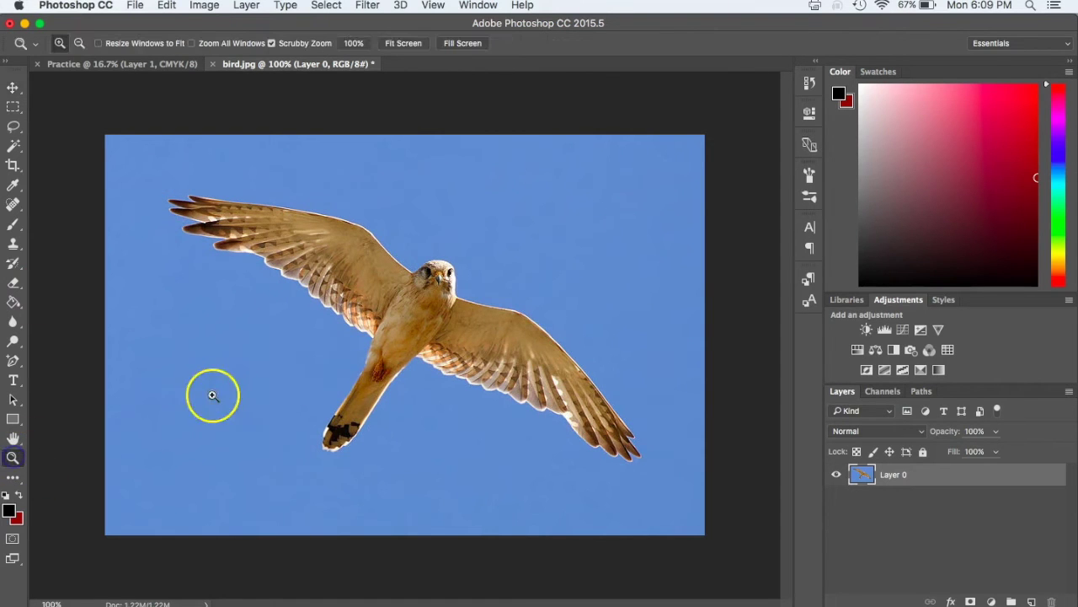
{"action": "left_click", "coordinate": [474, 306]}
{"action": "left_click", "coordinate": [474, 305]}
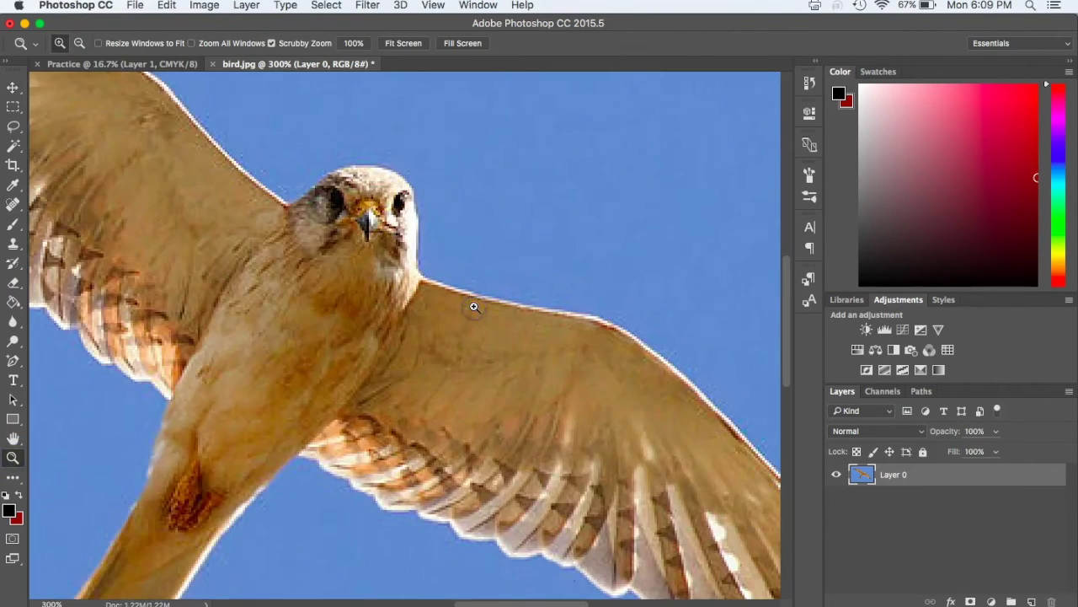
{"action": "left_click", "coordinate": [453, 252]}
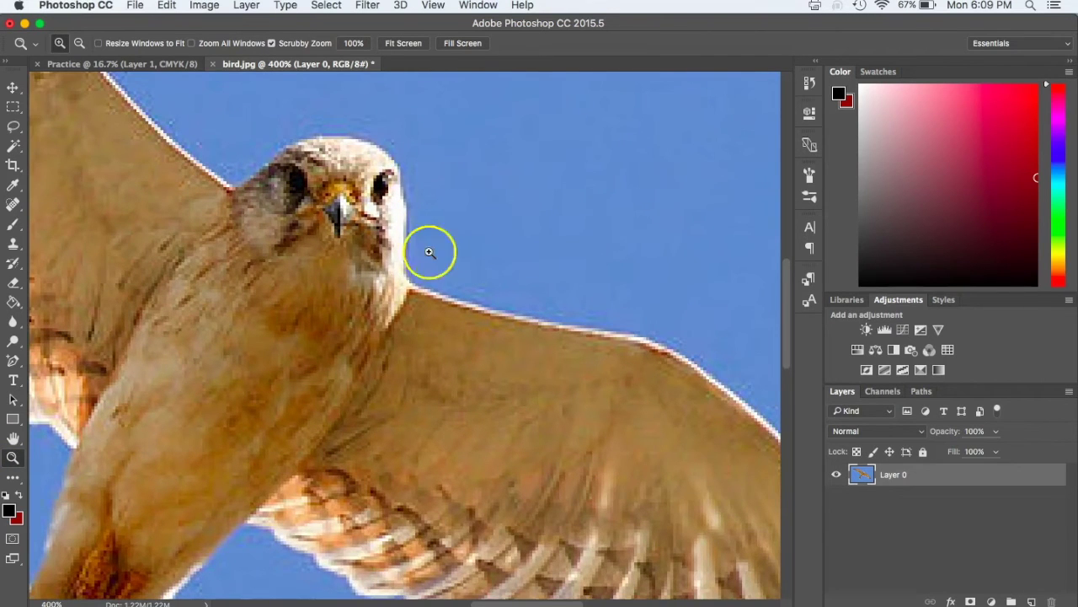
{"action": "scroll", "coordinate": [360, 257], "scroll_direction": "up", "scroll_amount": 5}
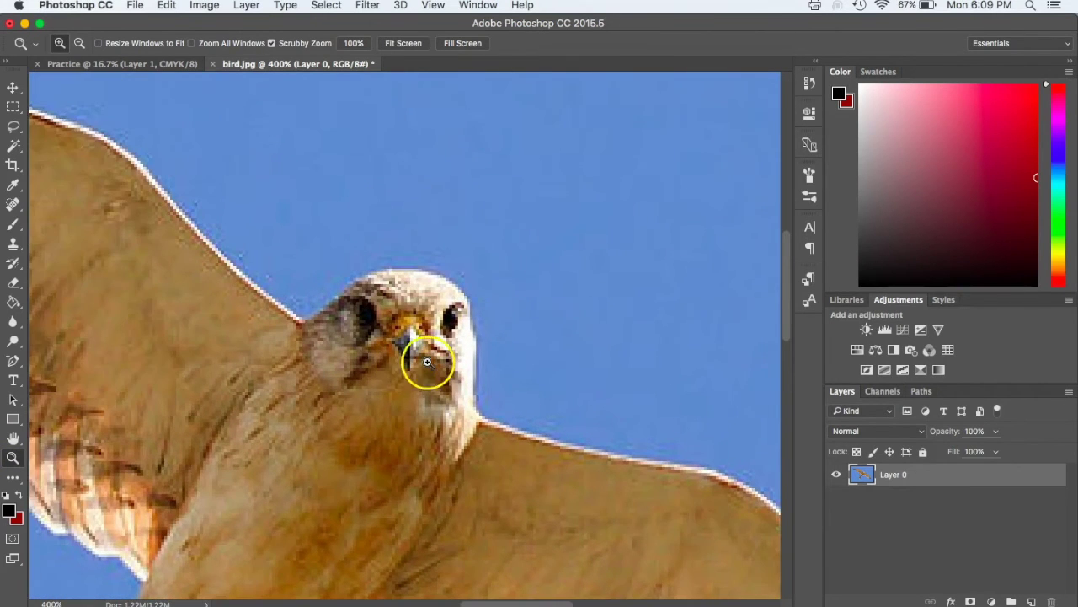
{"action": "left_click", "coordinate": [426, 357]}
{"action": "left_click", "coordinate": [427, 360]}
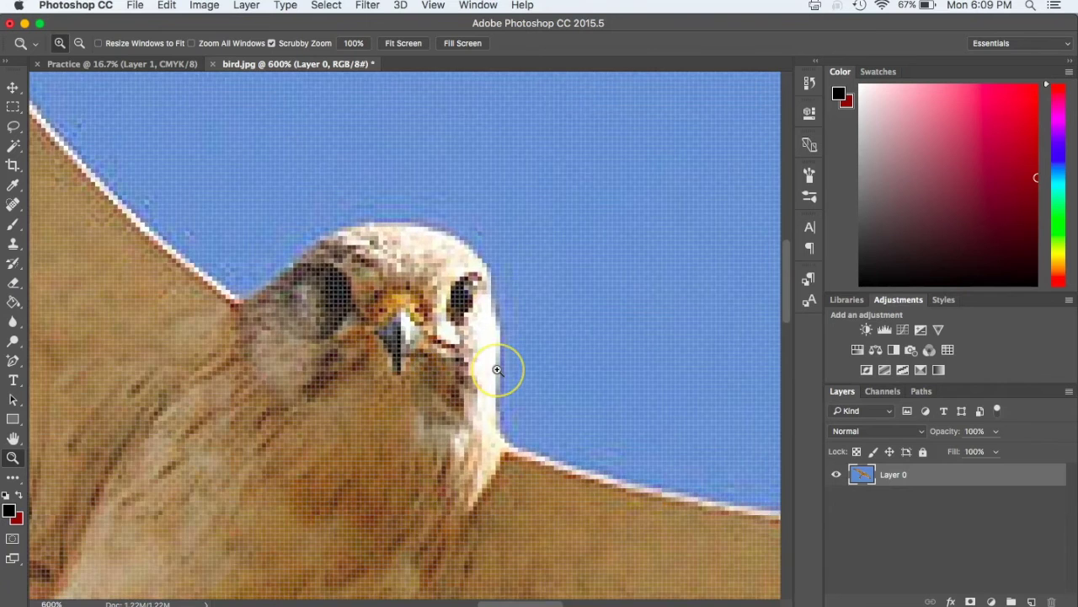
{"action": "scroll", "coordinate": [498, 370], "scroll_direction": "down", "scroll_amount": 2}
{"action": "scroll", "coordinate": [498, 370], "scroll_direction": "down", "scroll_amount": 2}
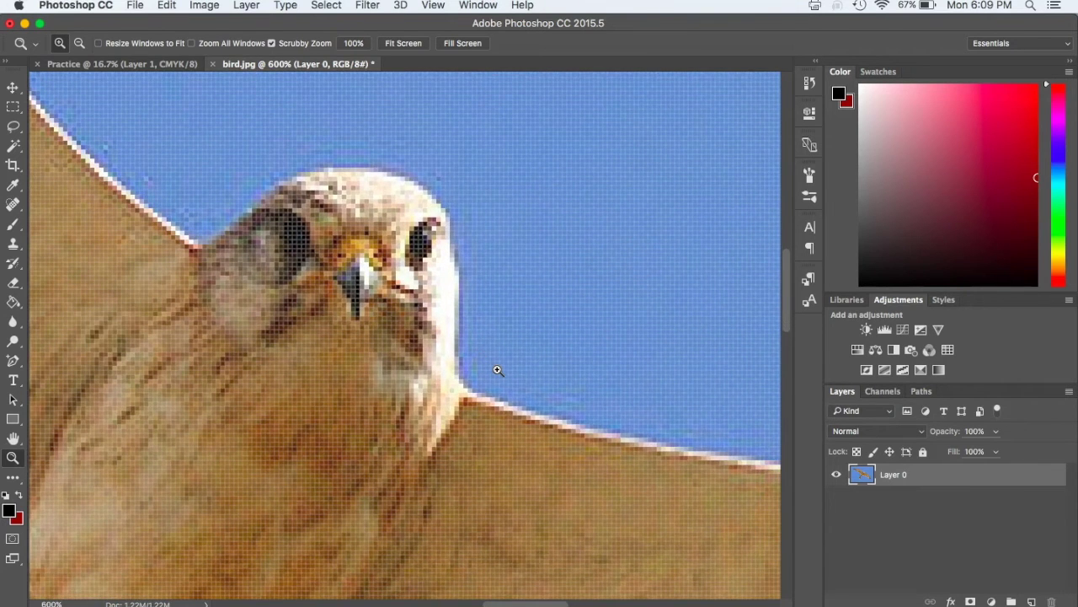
{"action": "scroll", "coordinate": [498, 370], "scroll_direction": "down", "scroll_amount": 2}
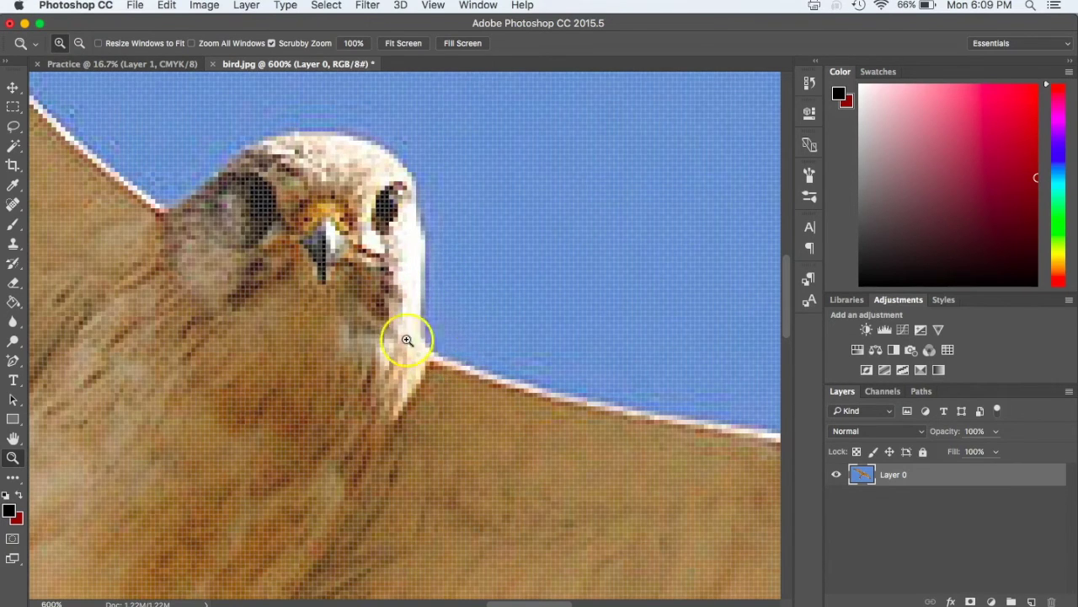
{"action": "left_click", "coordinate": [443, 335]}
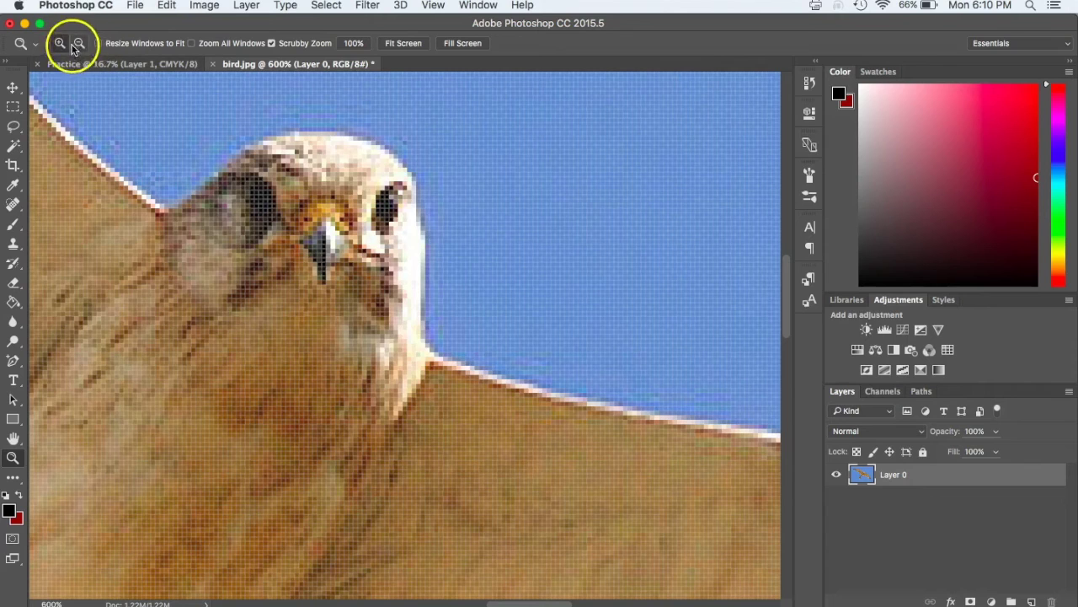
Step: Zoom out to 66.7%, back in to 200%, then out to 100% with a scrubby zoom
{"action": "left_click", "coordinate": [79, 44]}
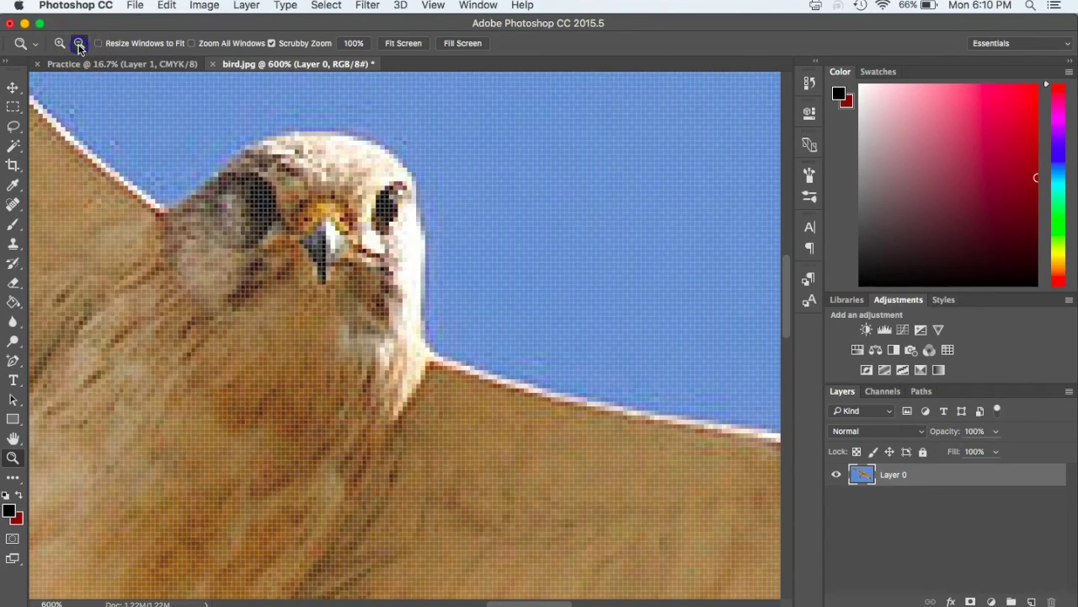
{"action": "left_click", "coordinate": [442, 343]}
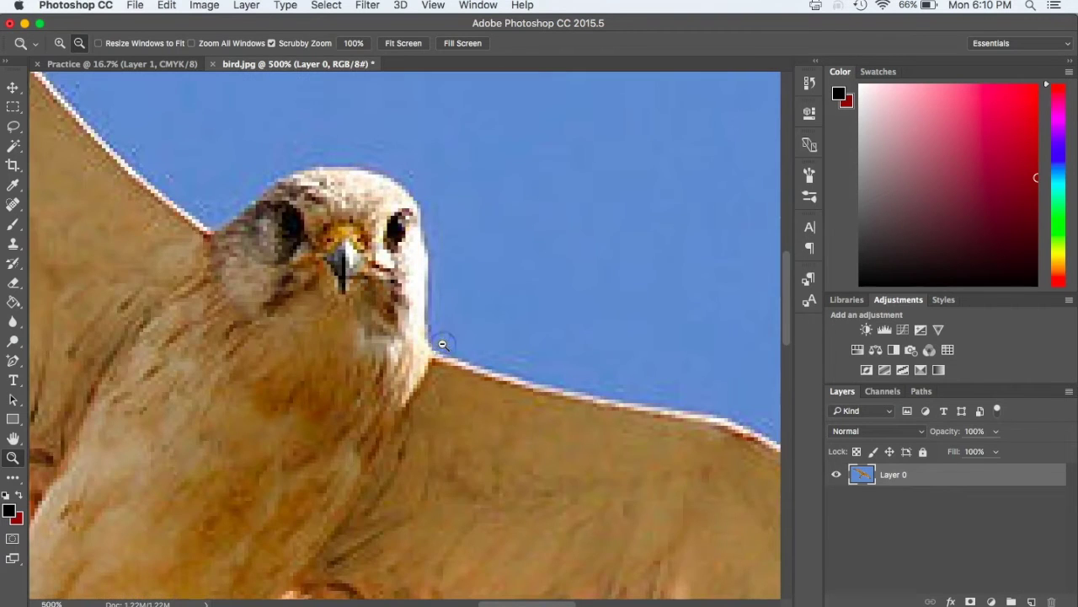
{"action": "left_click", "coordinate": [442, 343]}
{"action": "left_click", "coordinate": [442, 344]}
{"action": "left_click", "coordinate": [442, 344]}
{"action": "left_click", "coordinate": [442, 344]}
{"action": "left_click", "coordinate": [442, 344]}
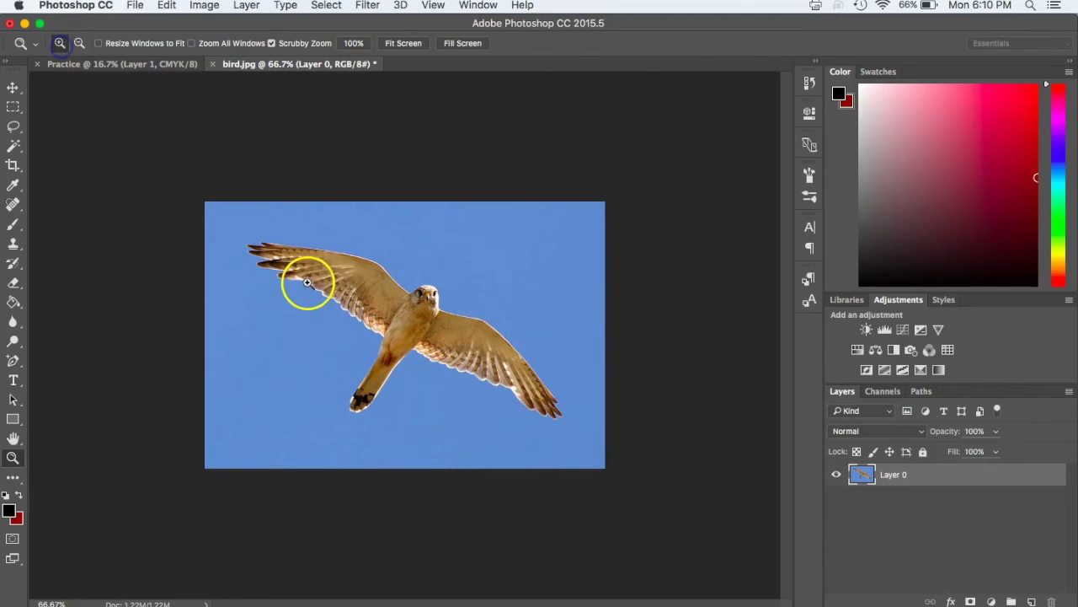
{"action": "left_click", "coordinate": [481, 373]}
{"action": "left_click", "coordinate": [417, 342]}
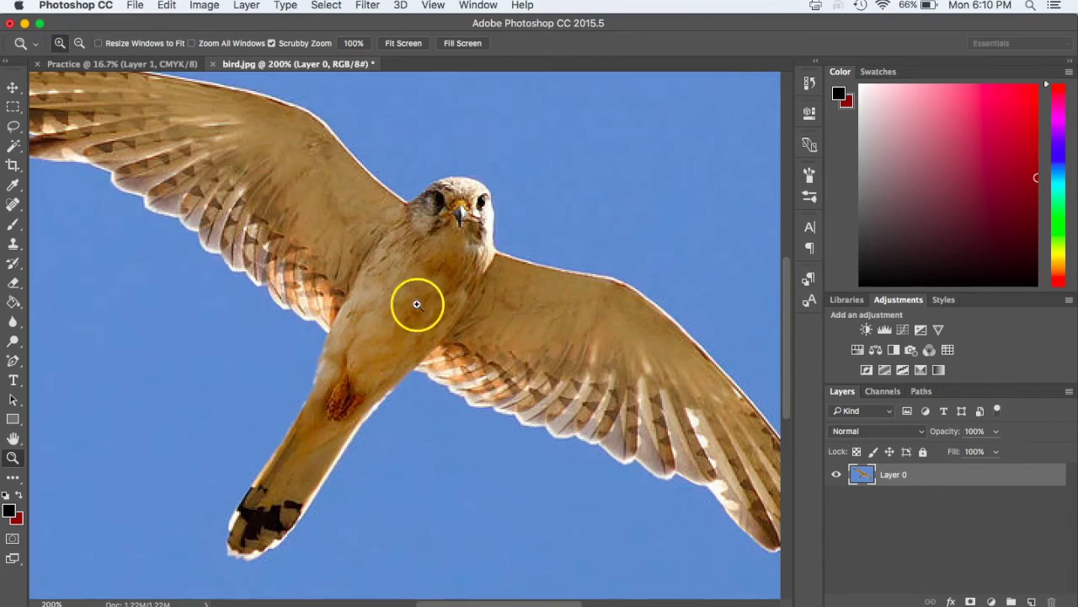
{"action": "left_click", "coordinate": [79, 43]}
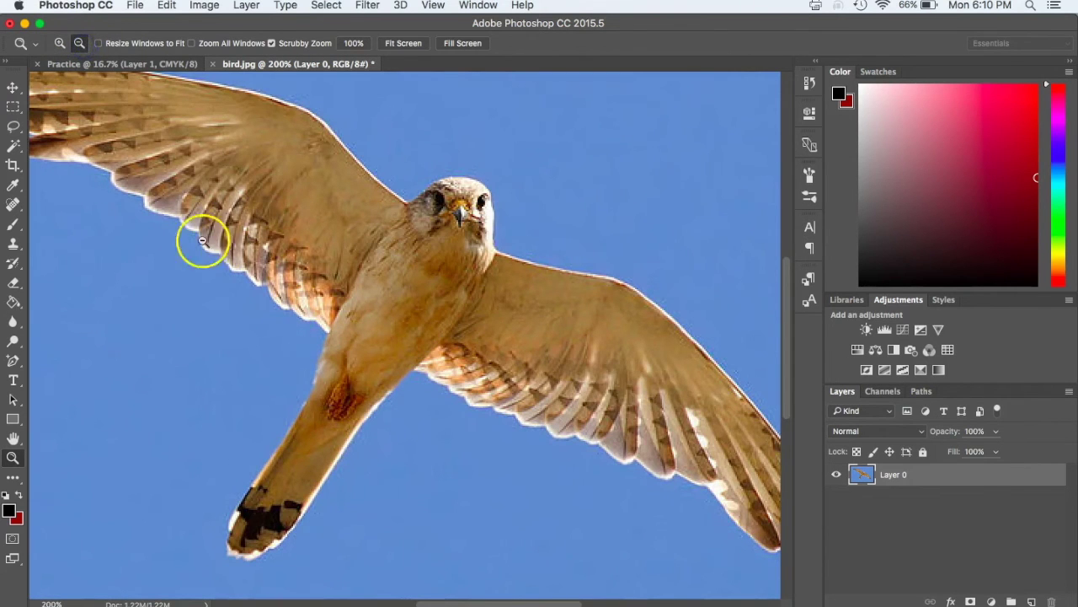
{"action": "left_click", "coordinate": [288, 280]}
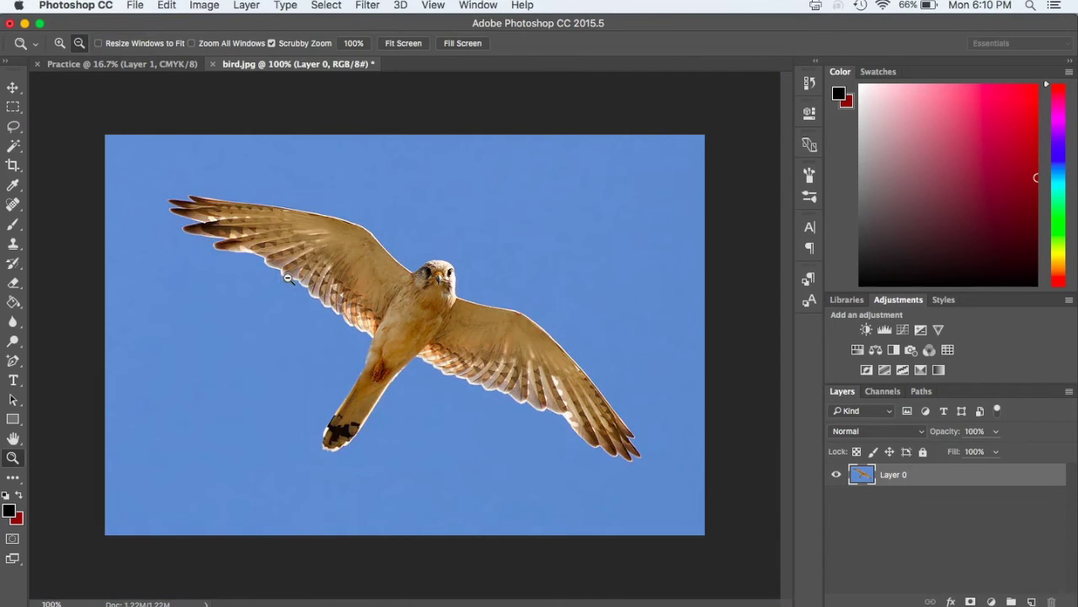
{"action": "left_click_drag", "start_coordinate": [287, 276], "coordinate": [287, 276]}
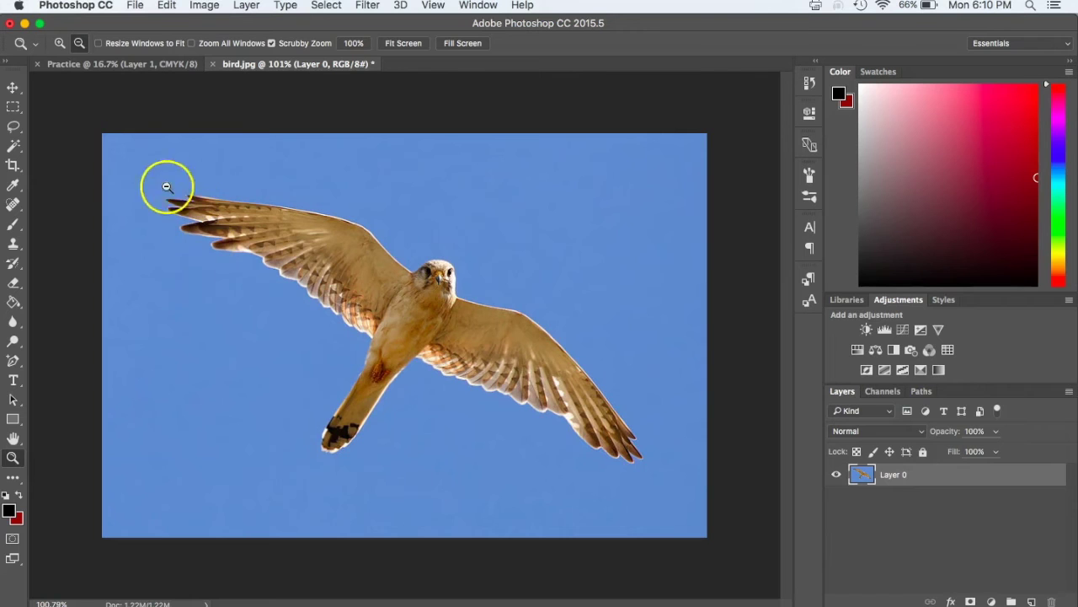
{"action": "left_click", "coordinate": [164, 5]}
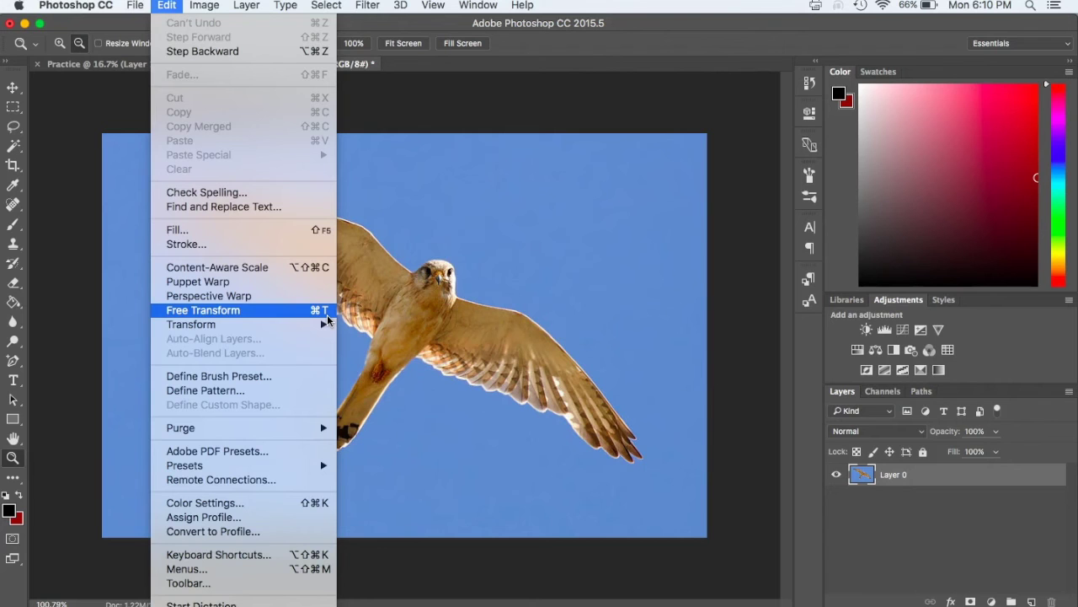
{"action": "left_click", "coordinate": [327, 311]}
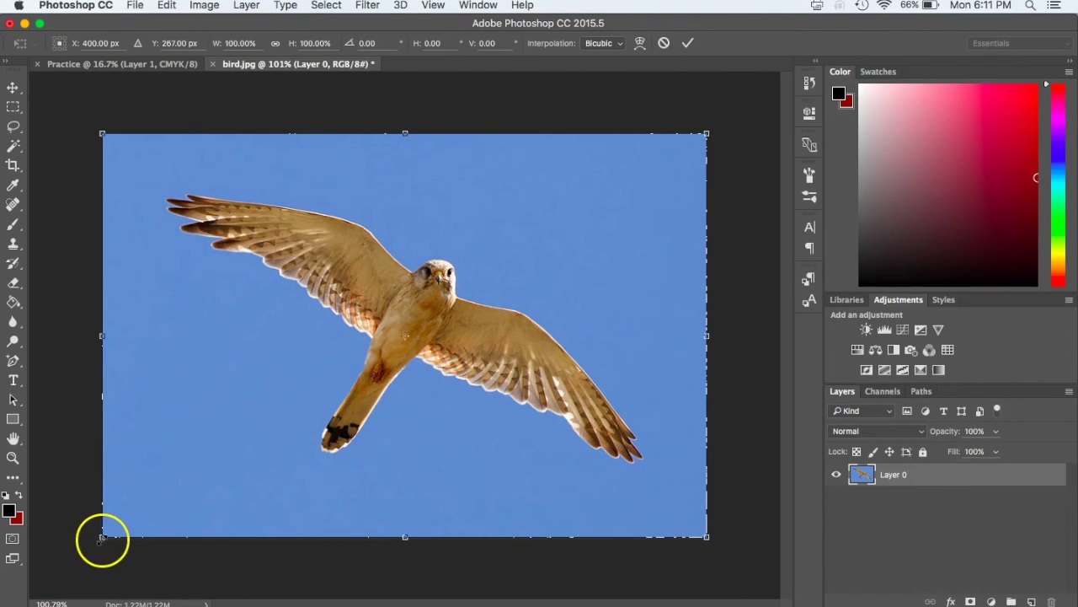
{"action": "mouse_move", "coordinate": [108, 536]}
{"action": "left_mouse_down"}
{"action": "mouse_move", "coordinate": [519, 292]}
{"action": "mouse_move", "coordinate": [312, 423]}
{"action": "mouse_move", "coordinate": [438, 376]}
{"action": "mouse_move", "coordinate": [142, 527]}
{"action": "mouse_move", "coordinate": [102, 535]}
{"action": "left_mouse_up"}
{"action": "mouse_move", "coordinate": [102, 337]}
{"action": "left_mouse_down"}
{"action": "mouse_move", "coordinate": [506, 341]}
{"action": "mouse_move", "coordinate": [238, 319]}
{"action": "mouse_move", "coordinate": [97, 326]}
{"action": "mouse_move", "coordinate": [108, 326]}
{"action": "left_mouse_up"}
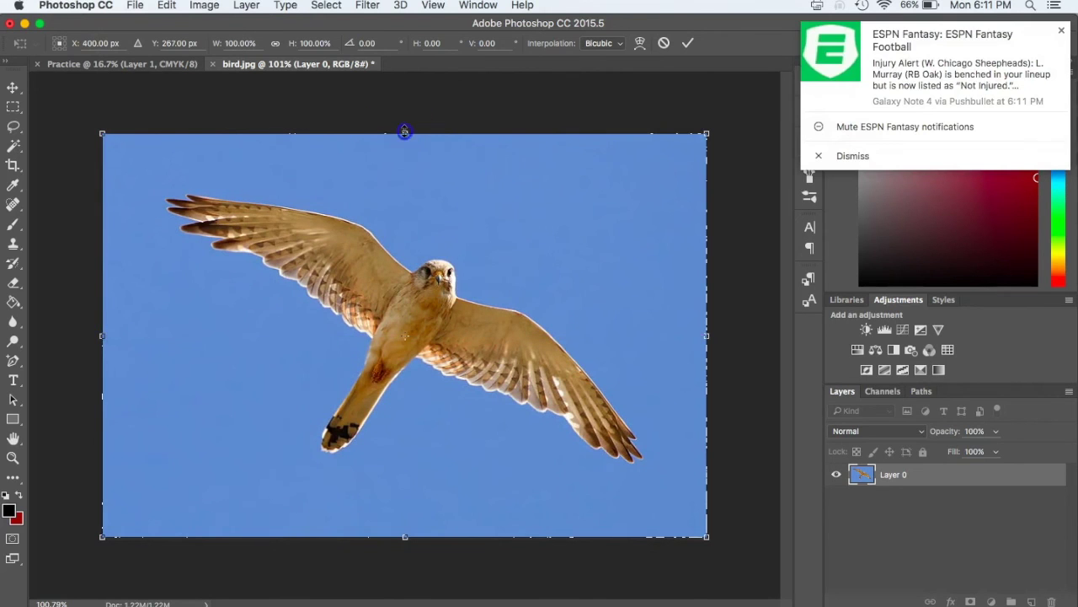
{"action": "left_click_drag", "start_coordinate": [401, 133], "coordinate": [404, 312]}
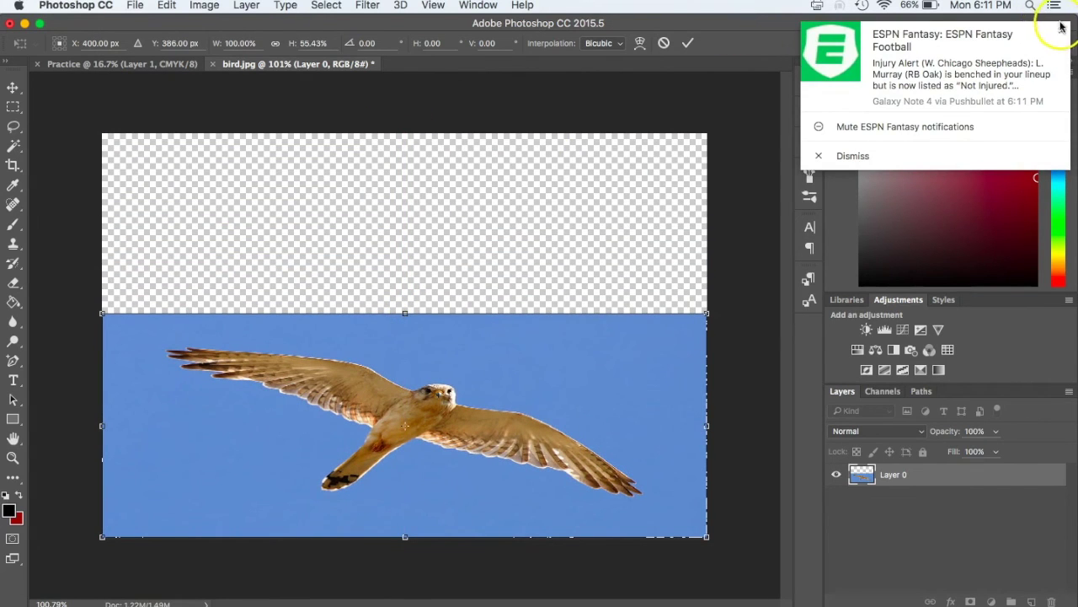
{"action": "left_click", "coordinate": [1063, 35]}
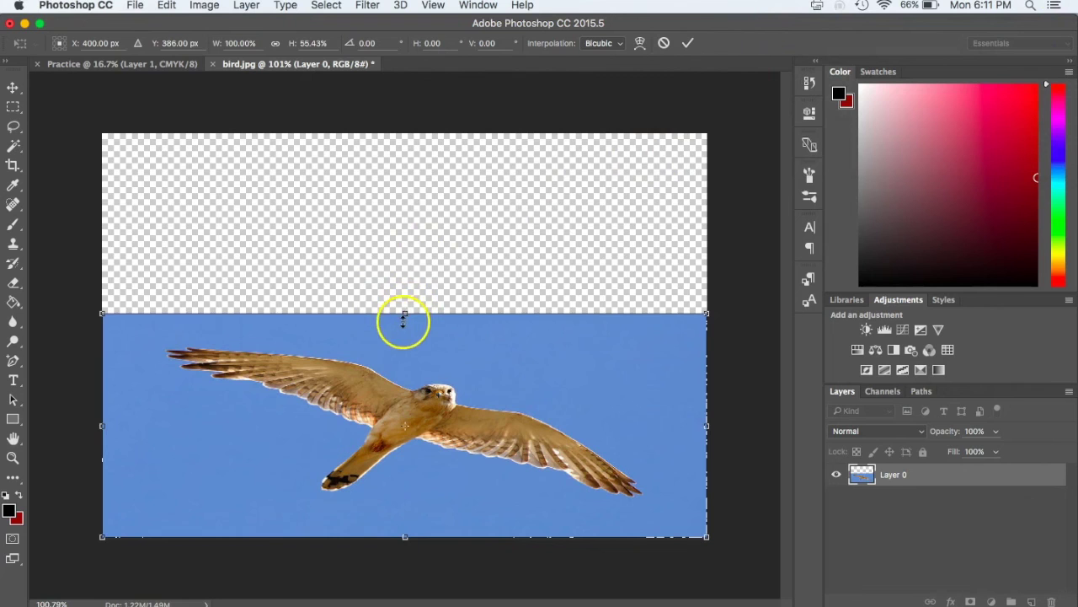
{"action": "left_click_drag", "start_coordinate": [404, 318], "coordinate": [399, 133]}
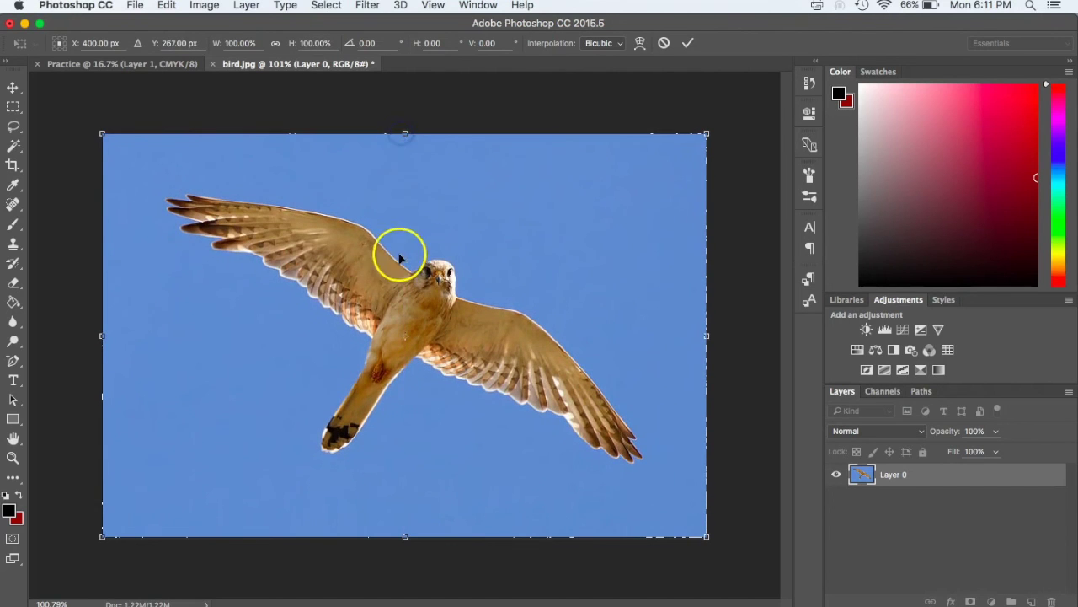
{"action": "left_click", "coordinate": [691, 44]}
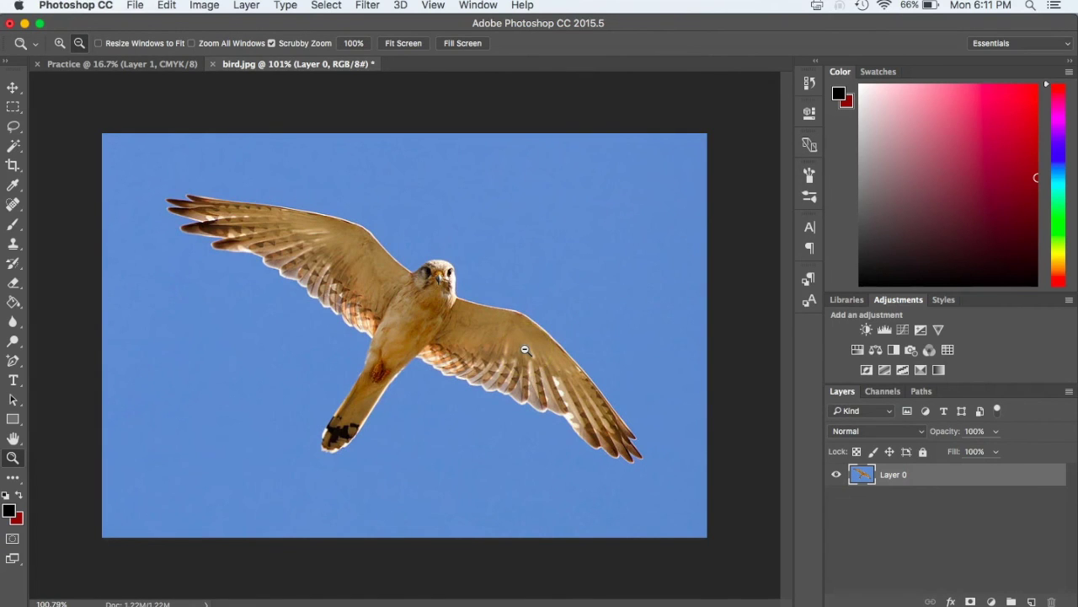
Step: Rotate the bird layer about 0.11 degrees with Free Transform and commit it
{"action": "key", "text": "super+t"}
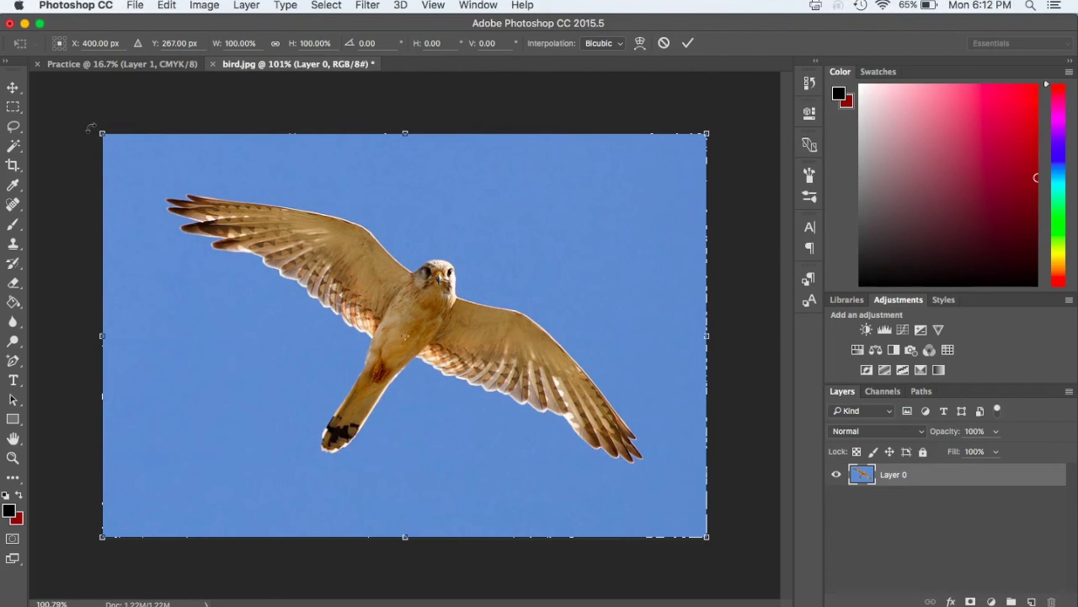
{"action": "left_click_drag", "start_coordinate": [91, 128], "coordinate": [276, 251]}
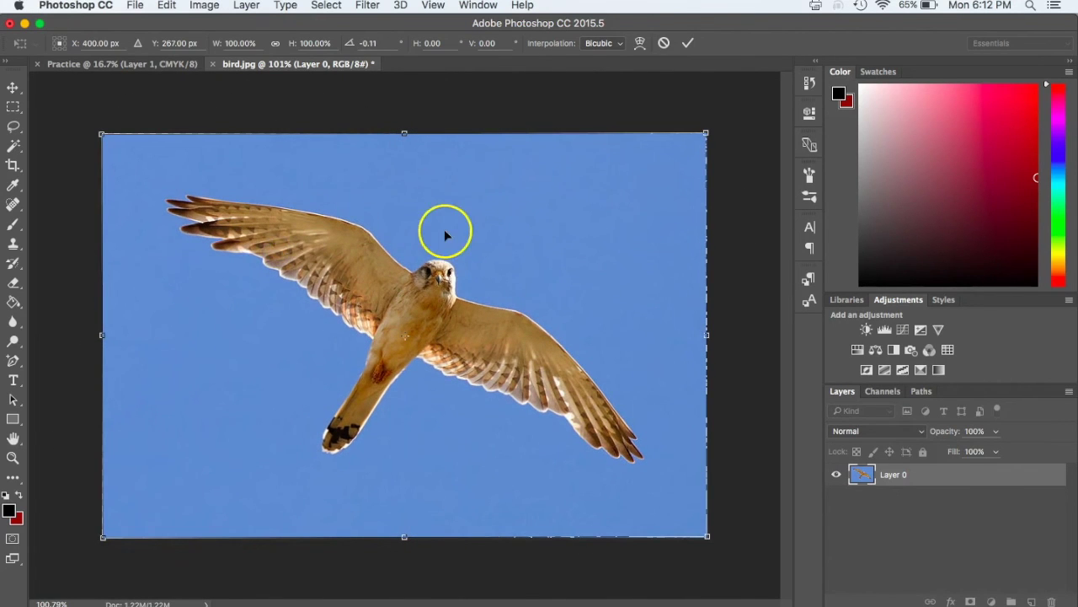
{"action": "left_click", "coordinate": [687, 43]}
{"action": "key", "text": "z"}
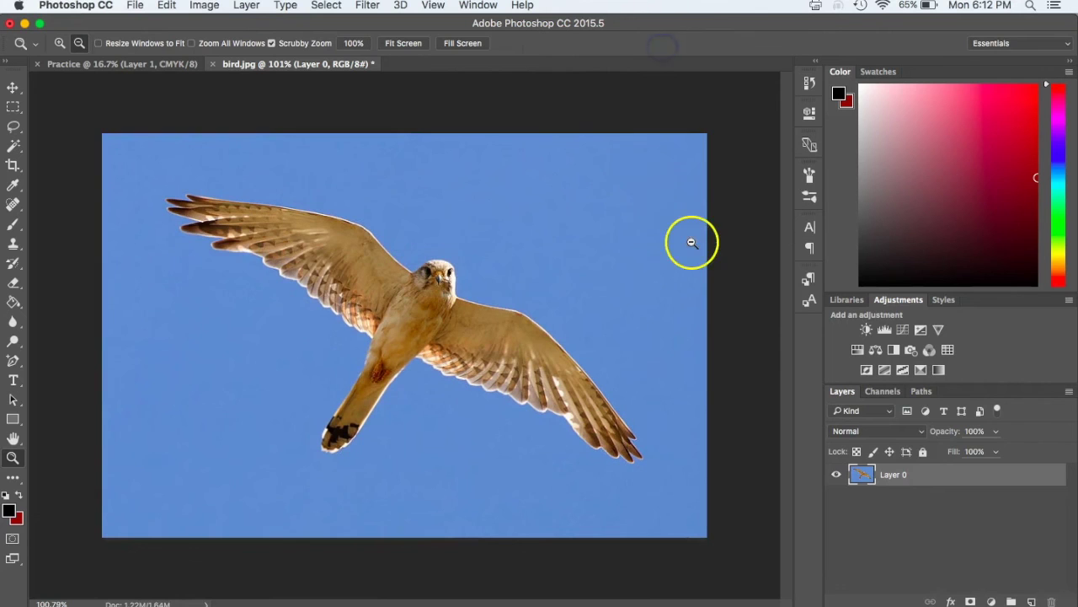